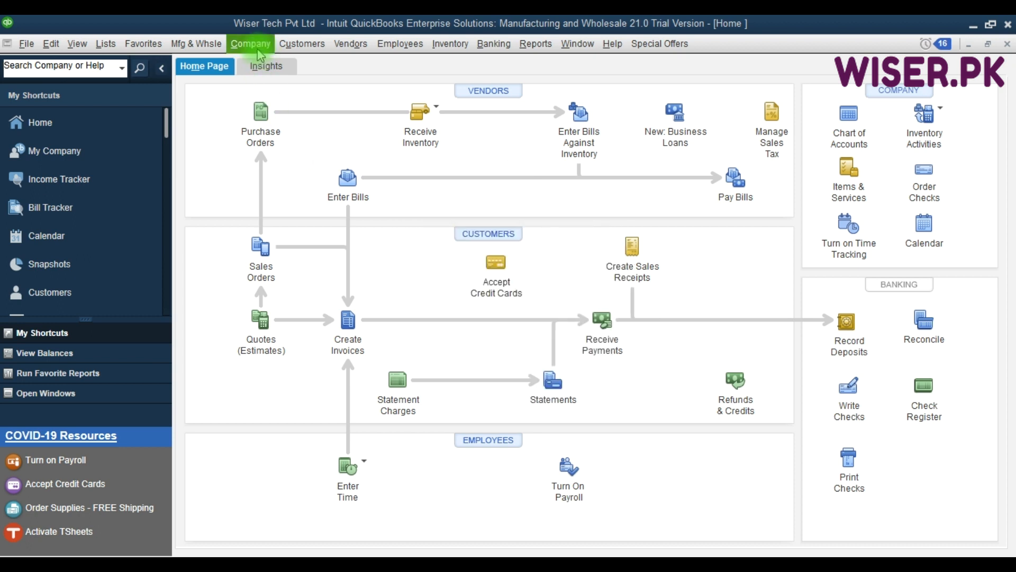
# - Open the Customer Center from the Customers menu and dismiss the new customer/job options
pyautogui.click(298, 44)
pyautogui.click(299, 47)
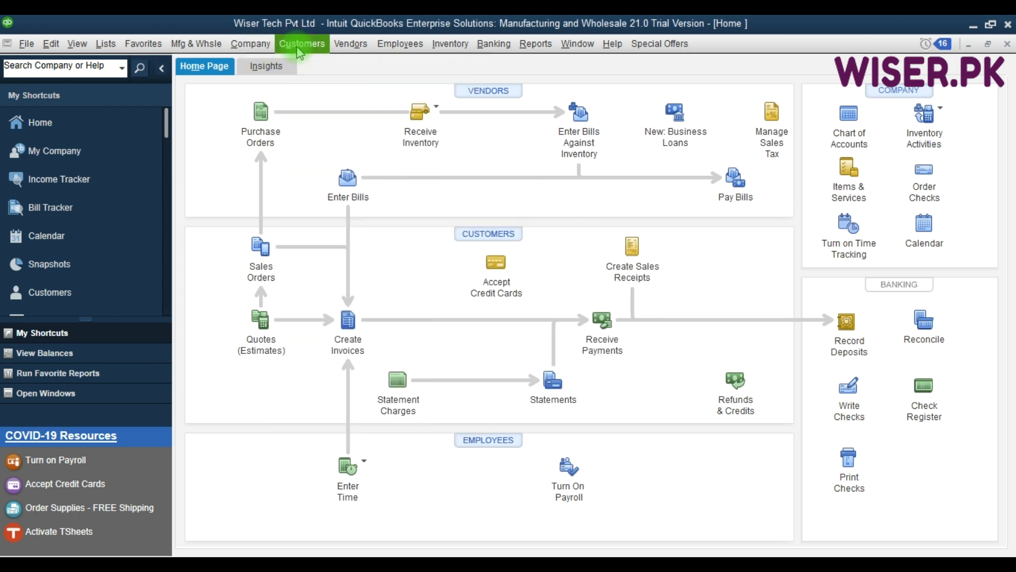
pyautogui.click(299, 46)
pyautogui.click(306, 65)
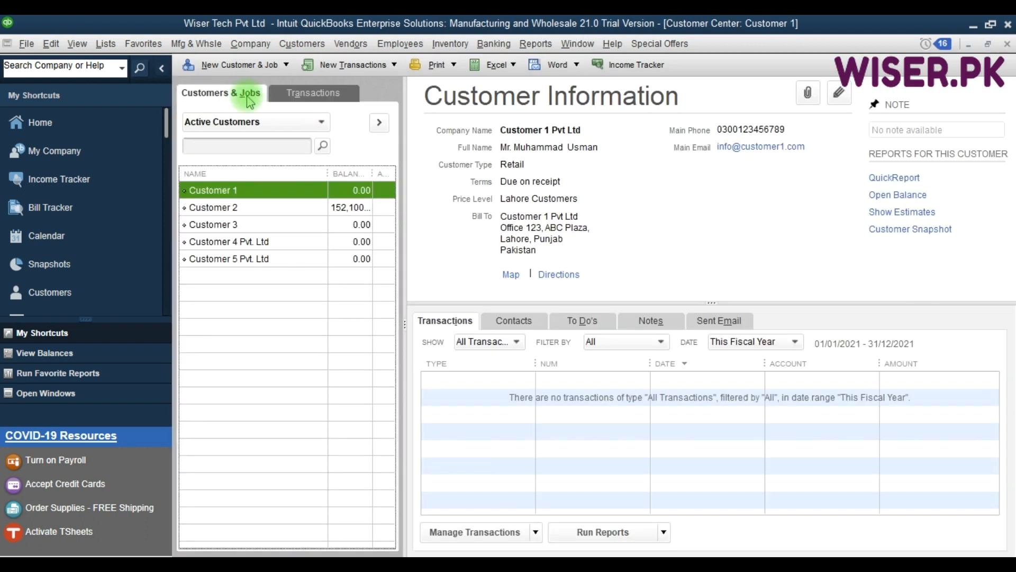
pyautogui.click(287, 65)
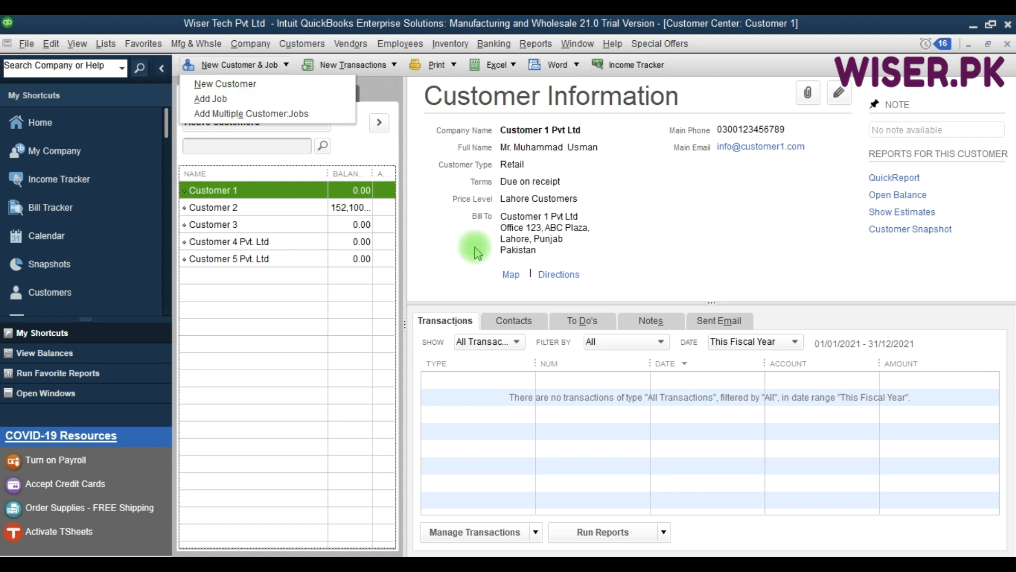
pyautogui.press('Escape')
pyautogui.press('Escape')
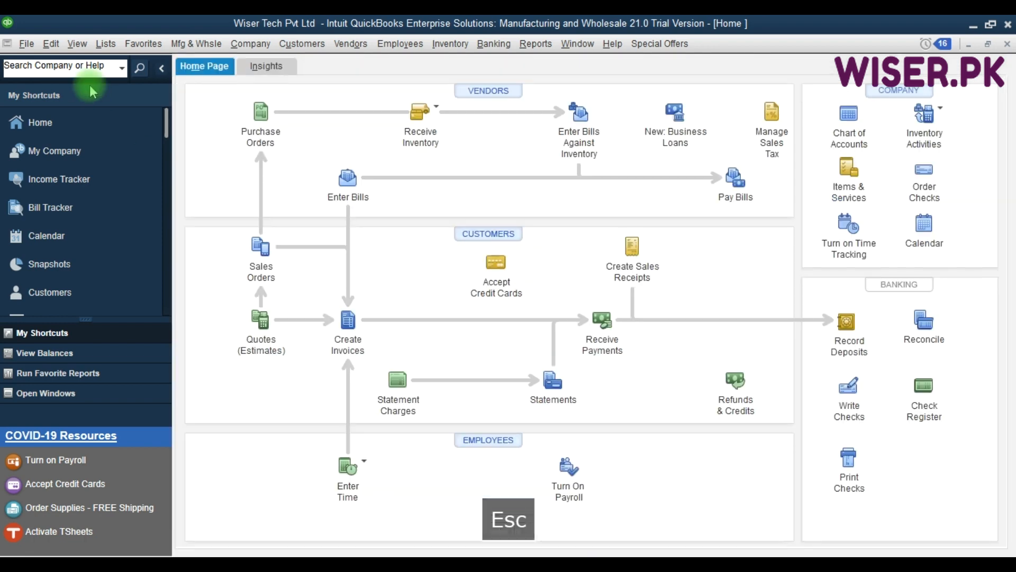
# - Browse the Customer & Vendor Profile Lists without choosing one, then start a new vendor bill
pyautogui.click(111, 48)
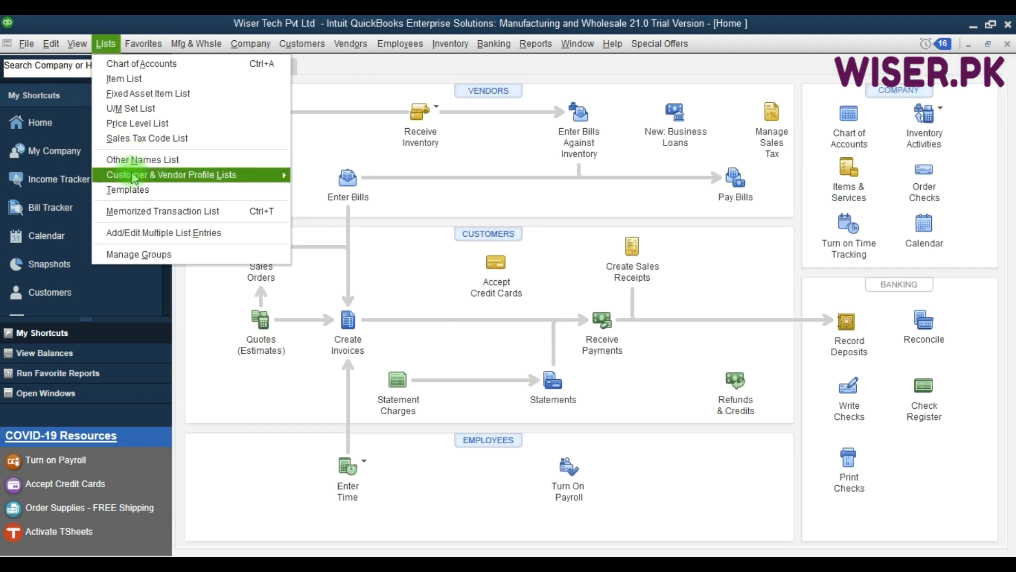
pyautogui.moveTo(136, 174)
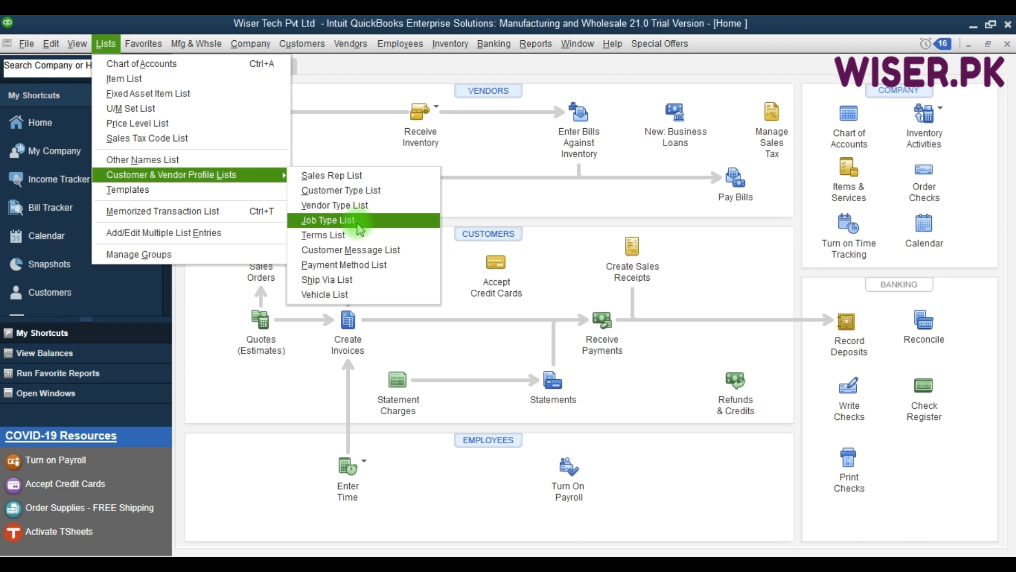
pyautogui.click(471, 203)
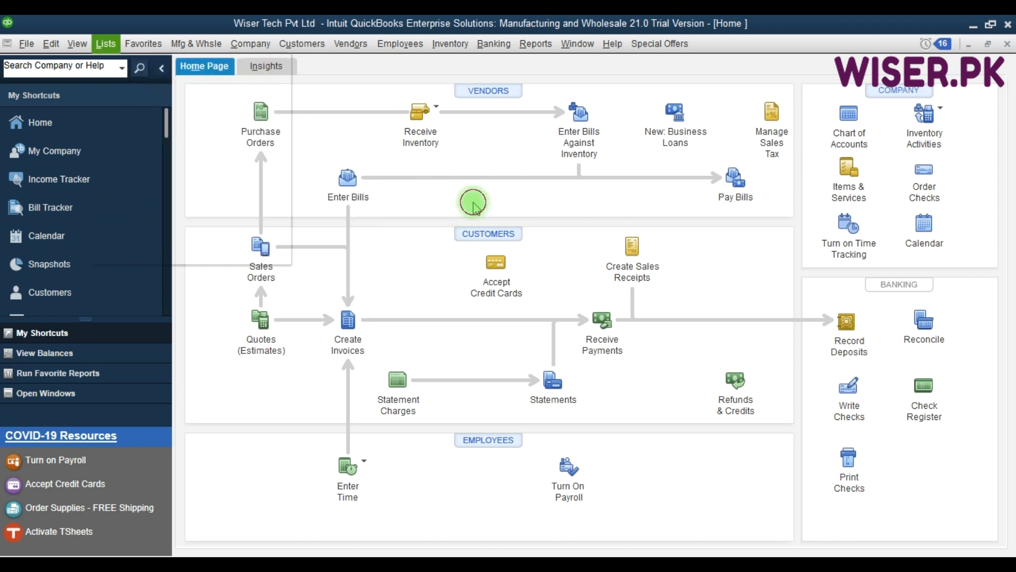
pyautogui.click(365, 194)
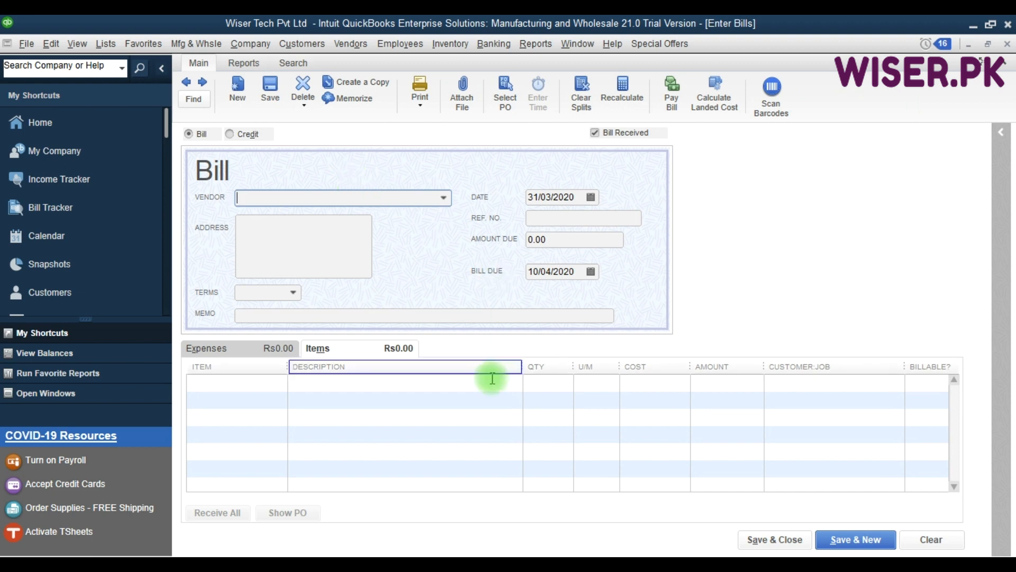
# - Add a billable Processors:intel i5 line, 1 box at 35,000.00, assigned to Customer 2
pyautogui.click(250, 380)
pyautogui.write('Processors')
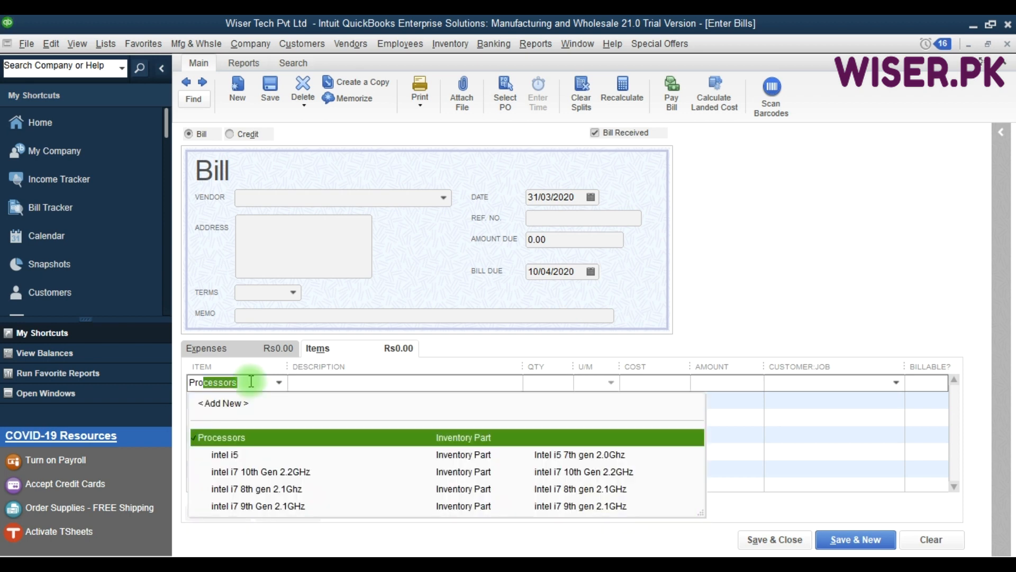
pyautogui.press('Down')
pyautogui.press('Tab')
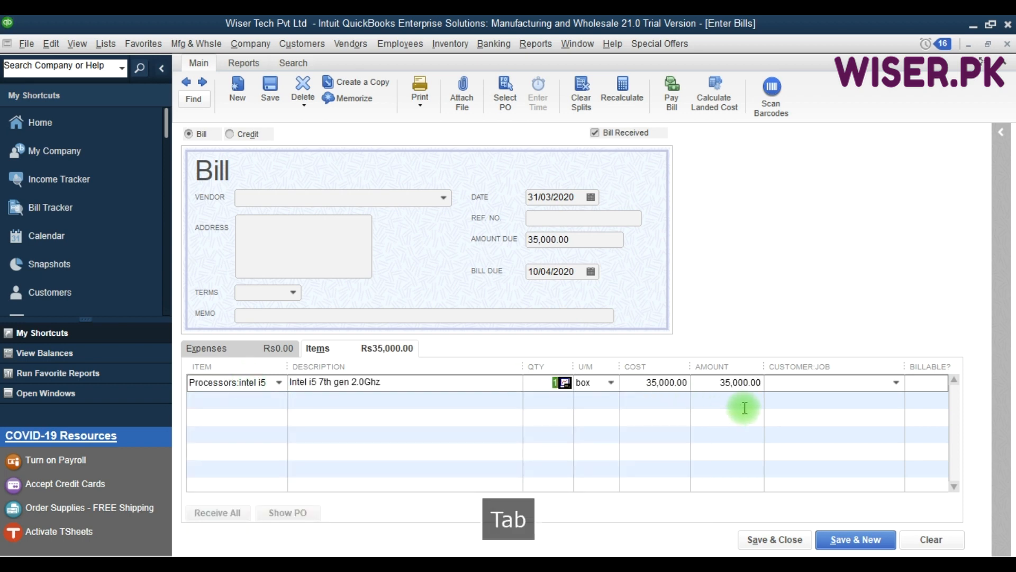
pyautogui.click(800, 384)
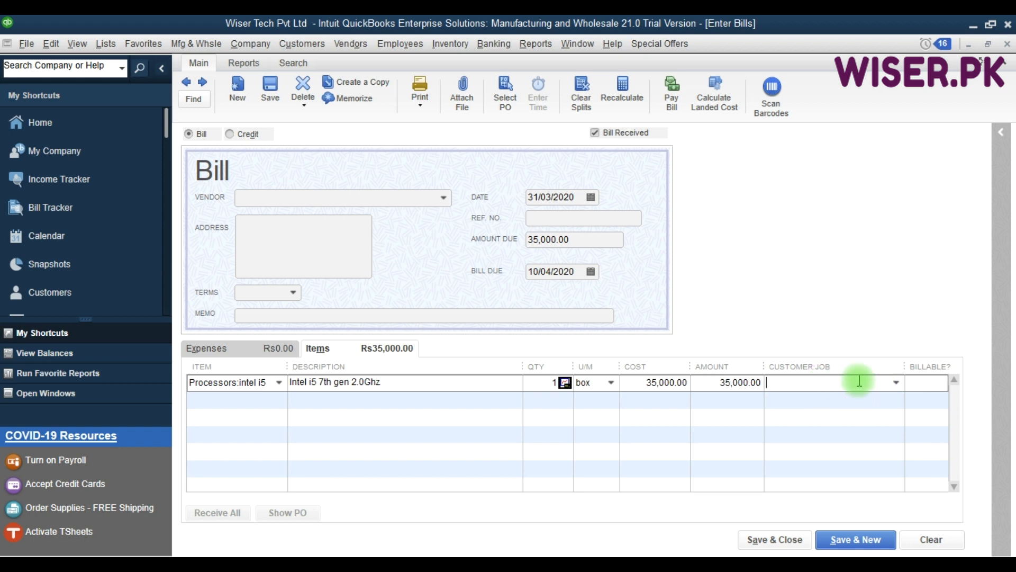
pyautogui.click(897, 382)
pyautogui.click(729, 453)
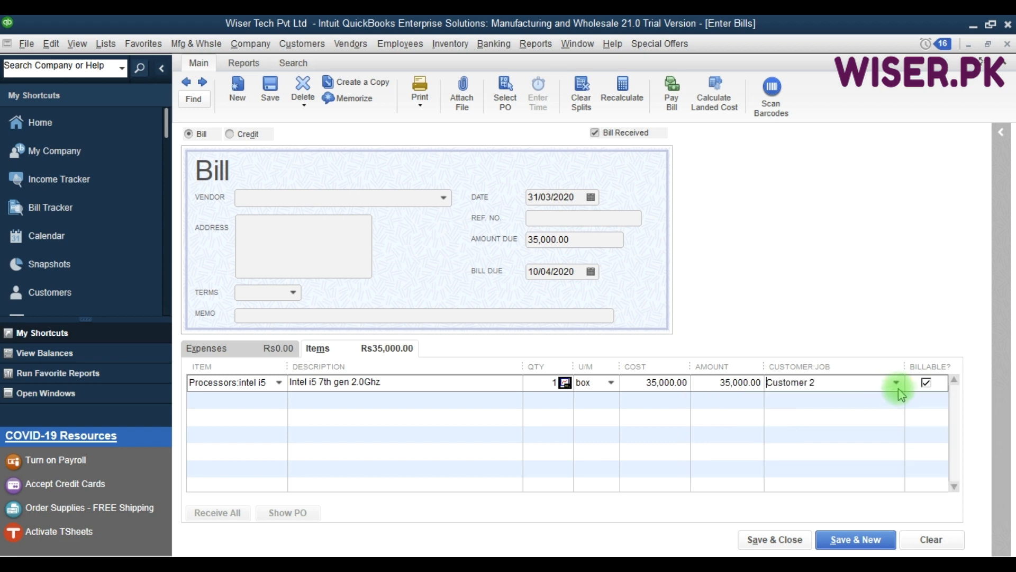
pyautogui.click(930, 384)
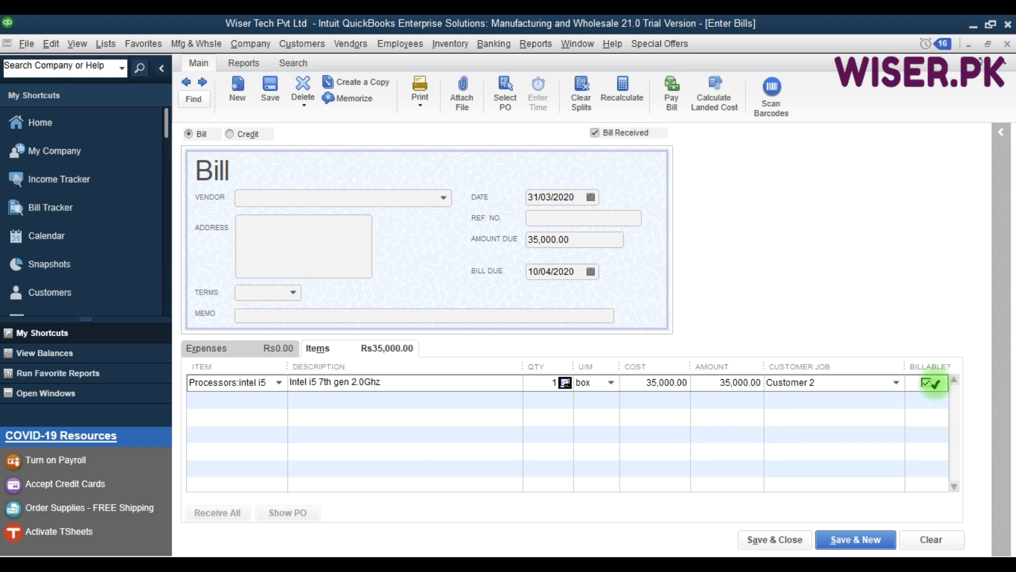
# - Bring up the Customers menu again from the bill
pyautogui.press('F9')
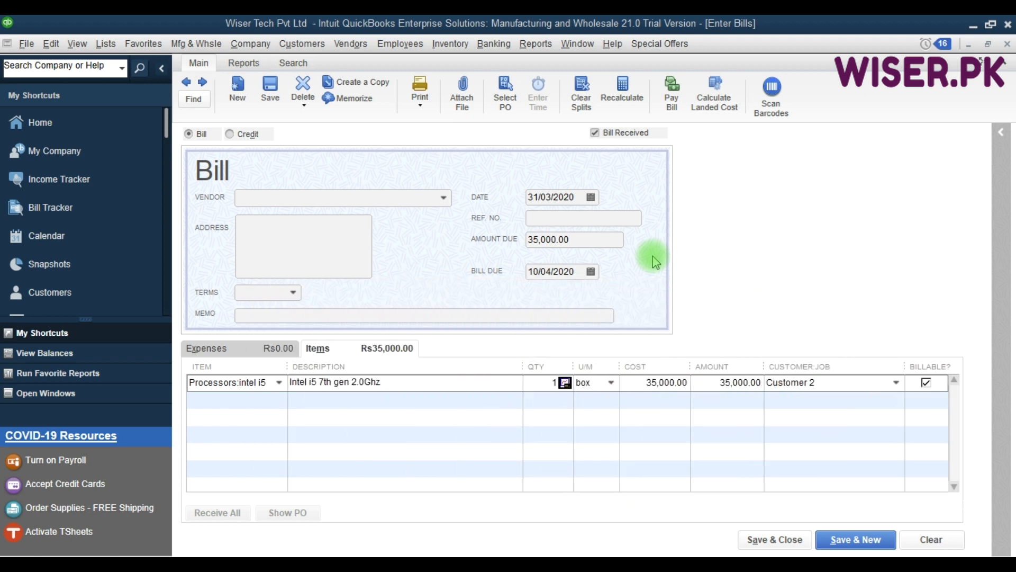
pyautogui.press('F9')
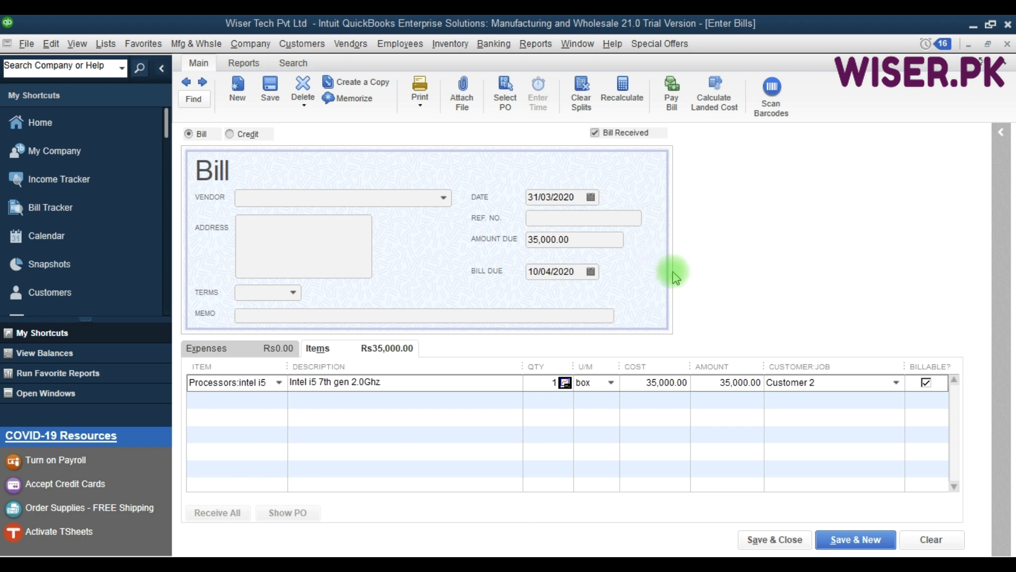
pyautogui.write('uc')
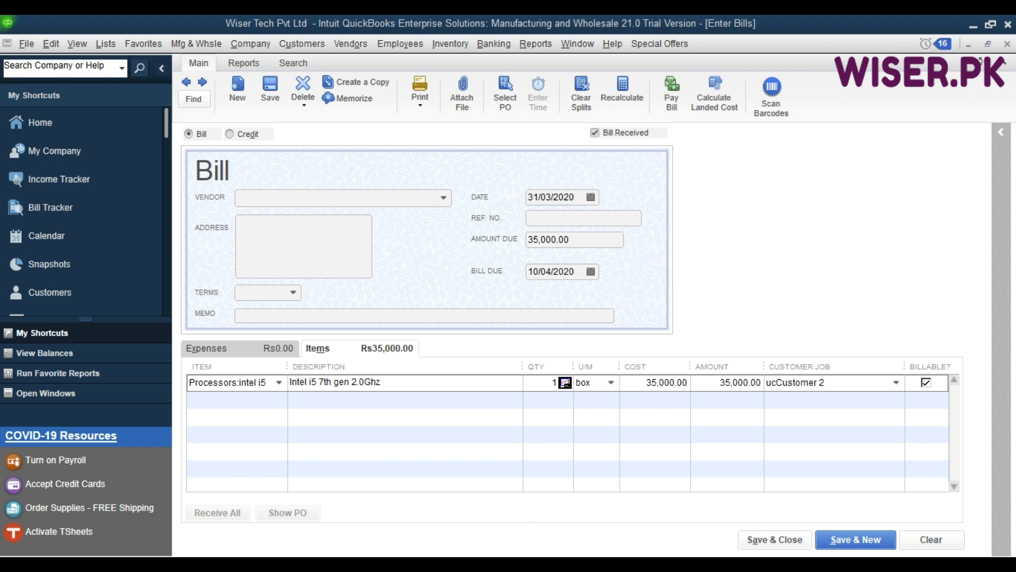
pyautogui.hotkey('alt', 'u')
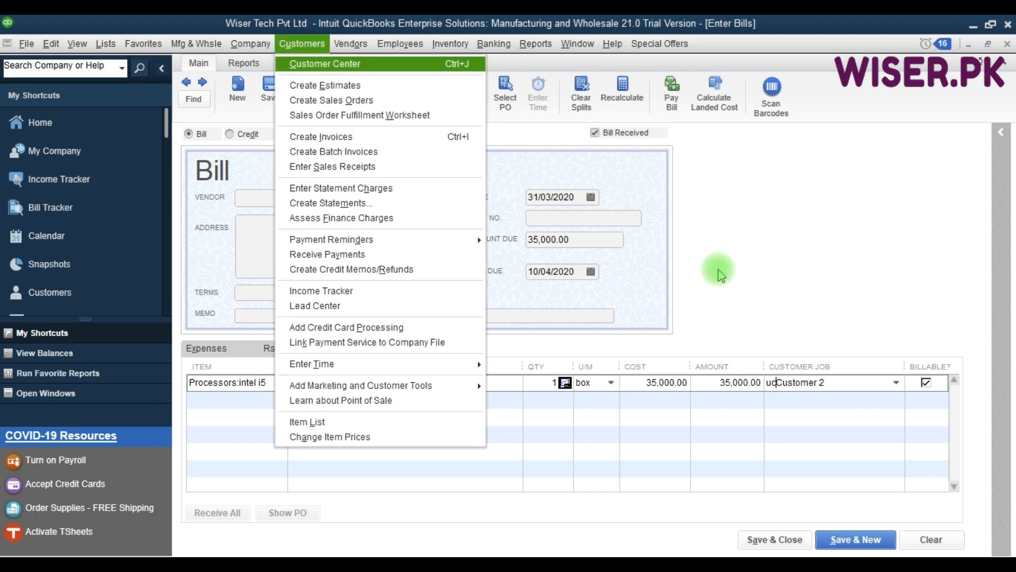
# - Open the Customer Center with Ctrl+J and settle on Customer 4 Pvt. Ltd's record
pyautogui.press('Escape')
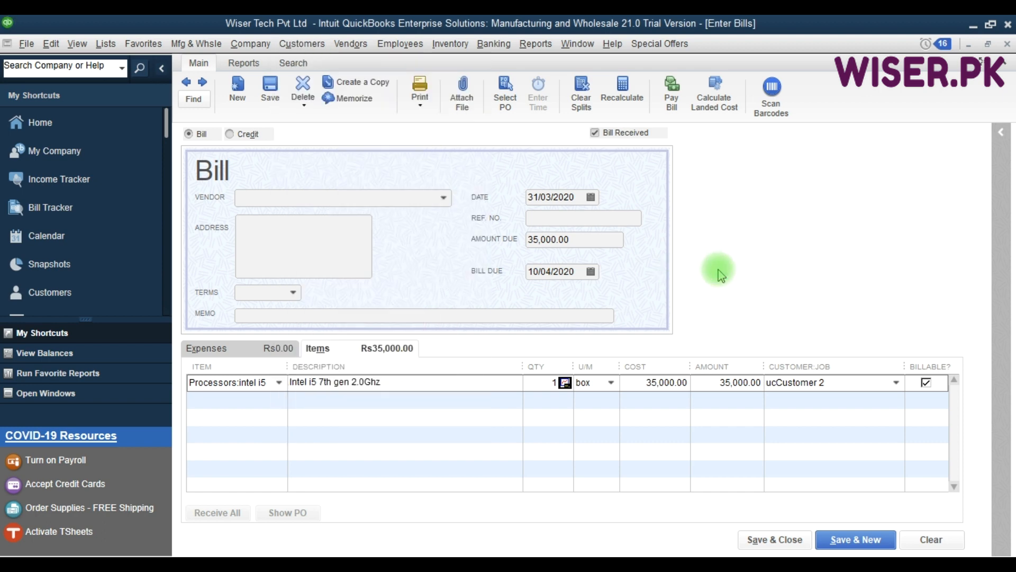
pyautogui.hotkey('ctrl', 'j')
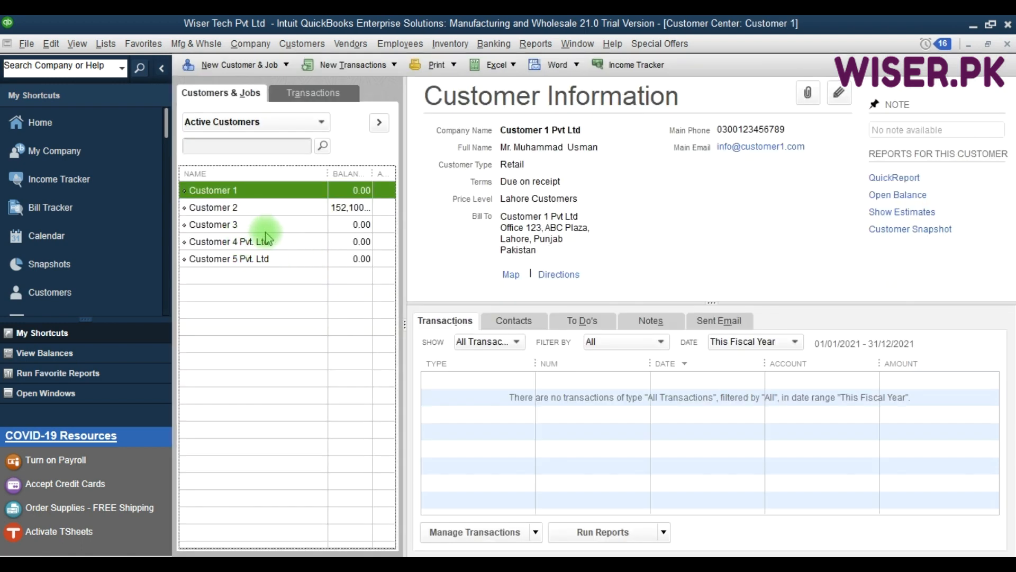
pyautogui.click(271, 243)
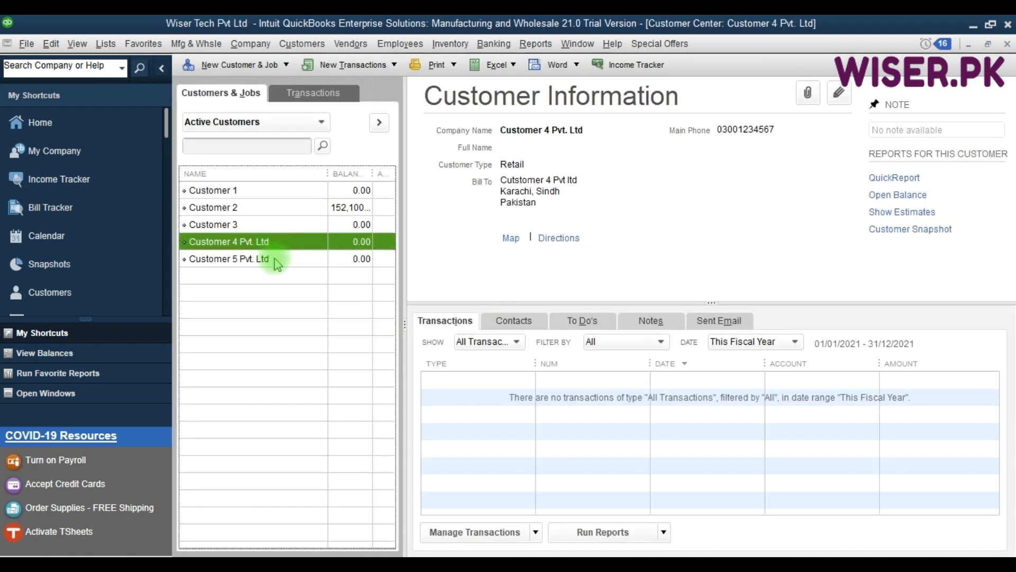
pyautogui.click(275, 259)
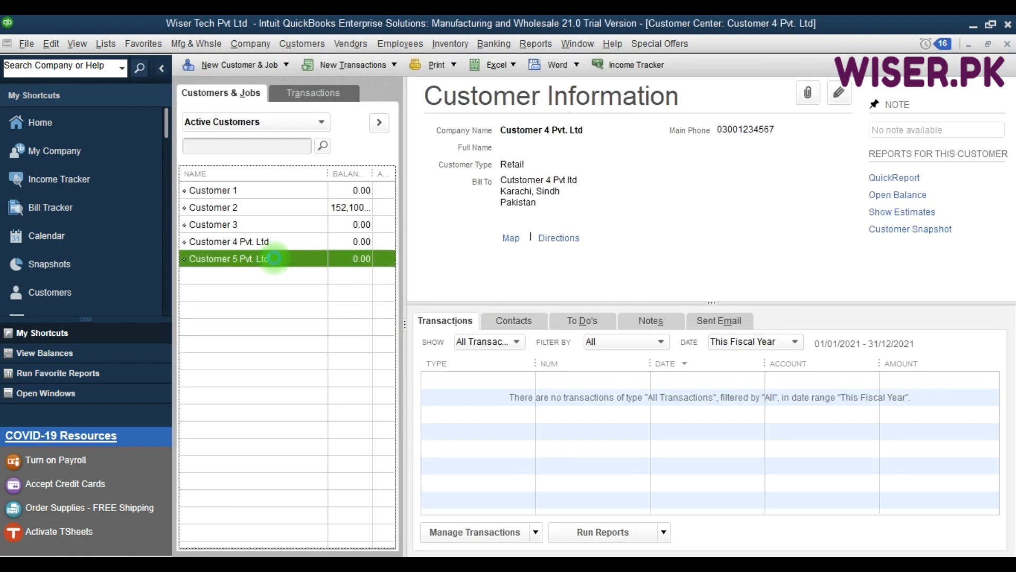
pyautogui.click(297, 242)
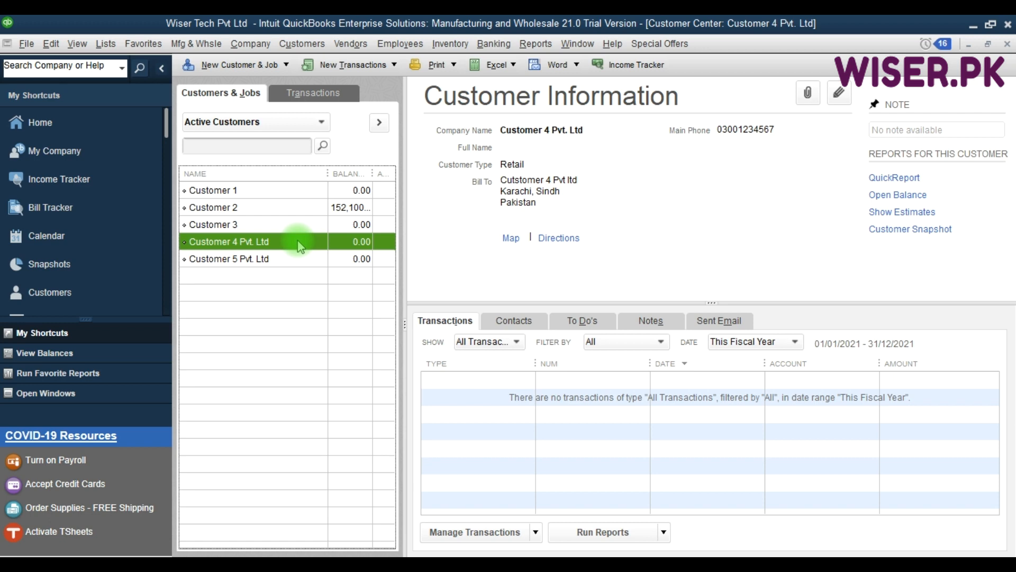
pyautogui.click(282, 258)
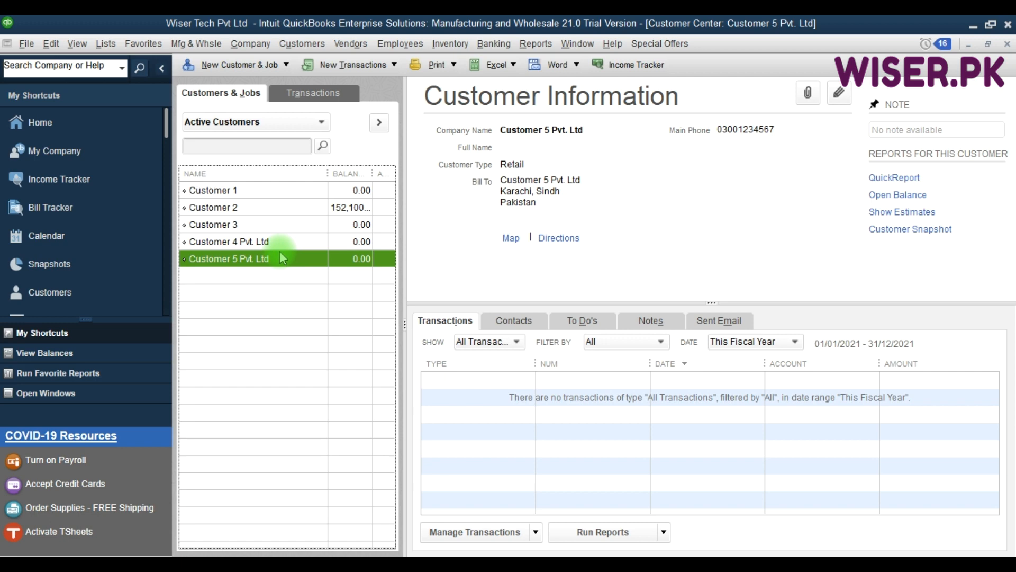
pyautogui.click(292, 243)
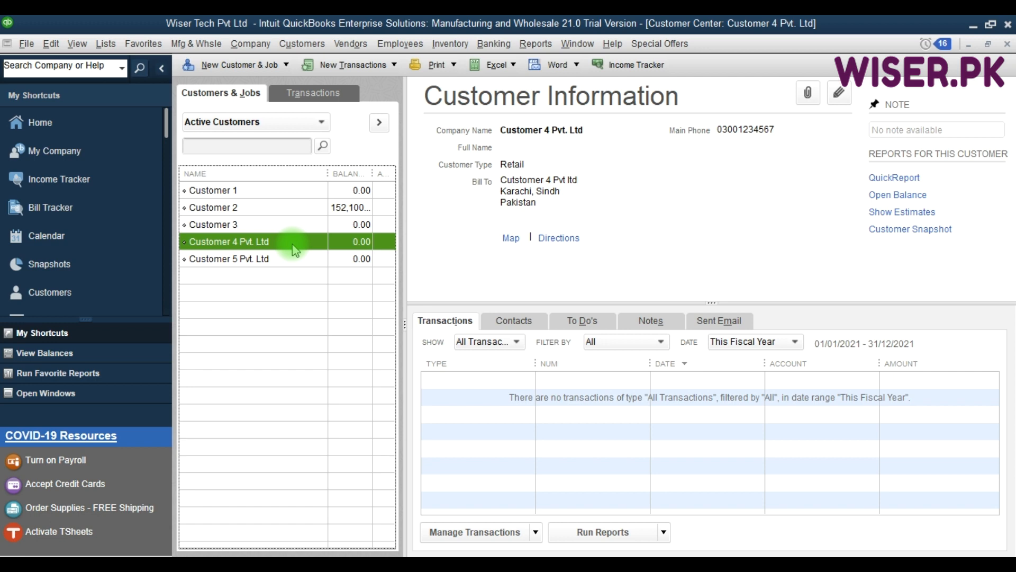
pyautogui.click(658, 228)
pyautogui.press('F9')
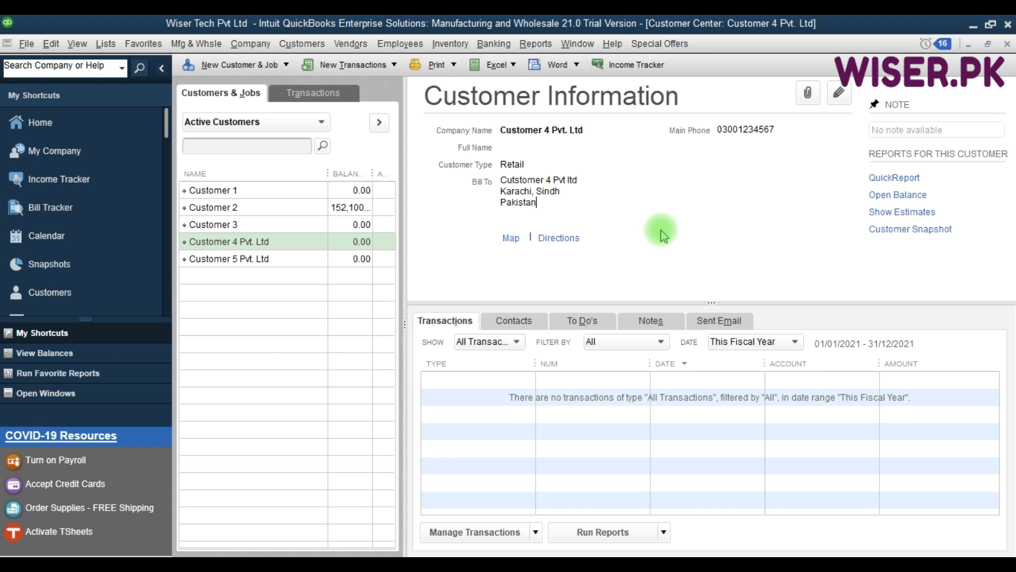
pyautogui.click(273, 281)
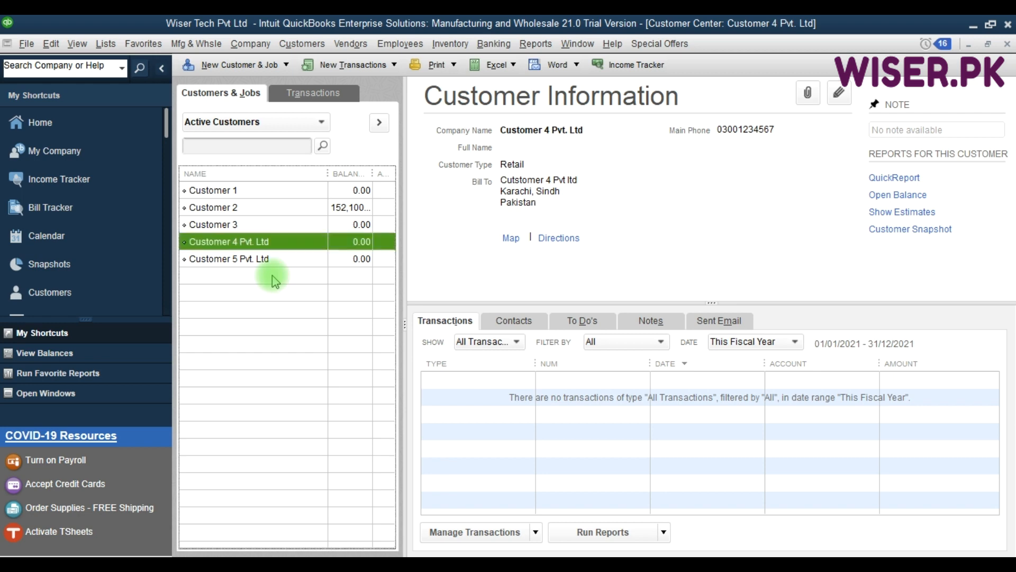
# - Create a new customer named ABCD Autos Pvt Ltd and copy the name into Company Name
pyautogui.click(285, 66)
pyautogui.click(241, 83)
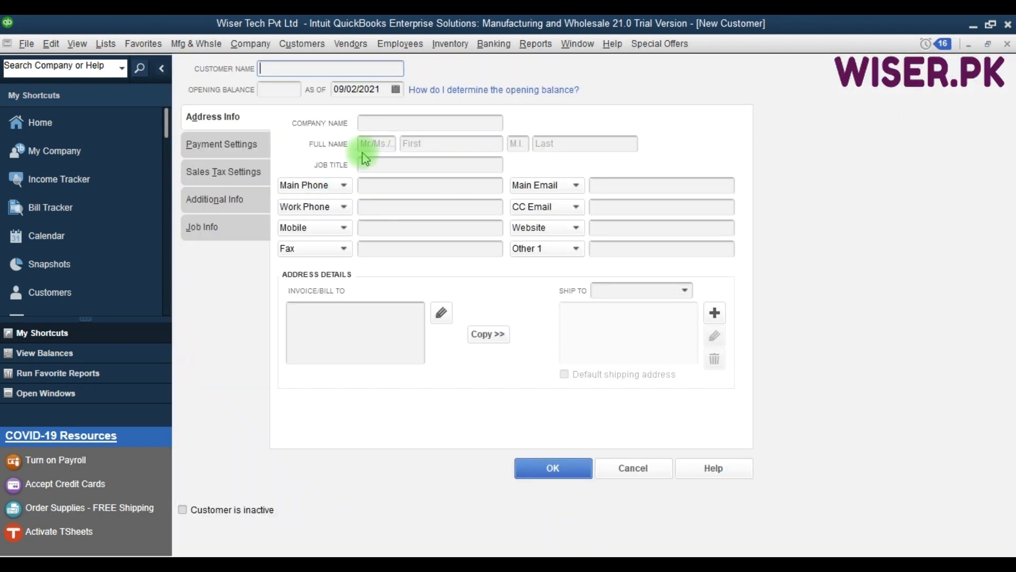
pyautogui.write('ABCD Auto')
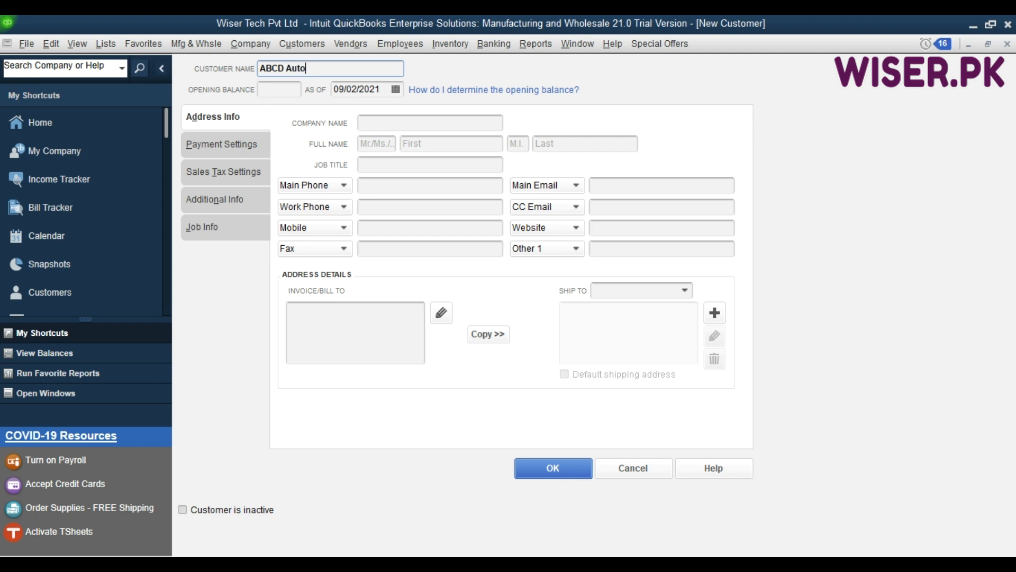
pyautogui.write('s Pvt Ltd')
pyautogui.press('Tab')
pyautogui.press('Tab')
pyautogui.hotkey('shift', 'Tab')
pyautogui.hotkey('shift', 'Tab')
pyautogui.hotkey('ctrl', 'c')
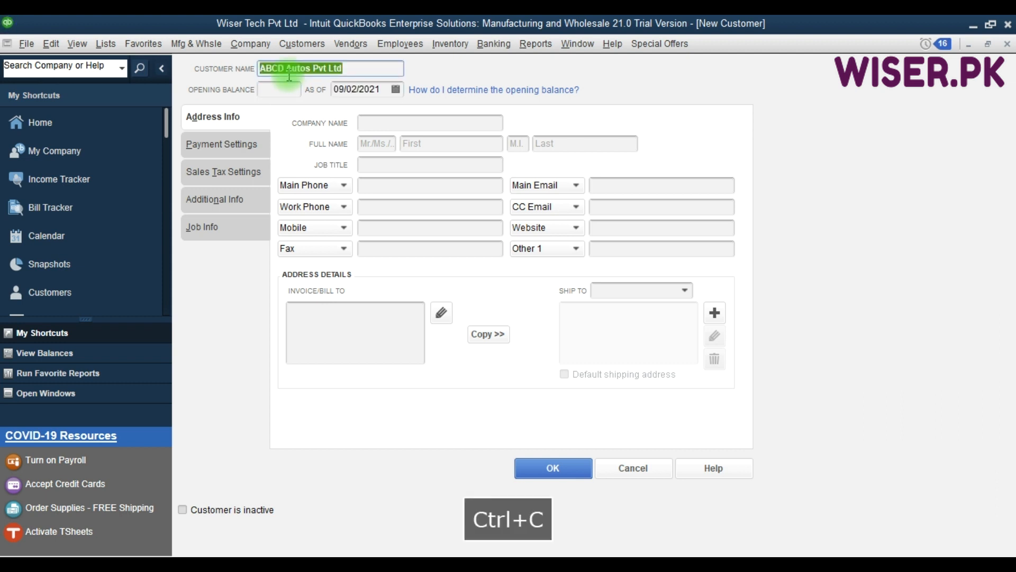
pyautogui.press('Tab')
pyautogui.press('Tab')
pyautogui.press('Tab')
pyautogui.press('Tab')
pyautogui.hotkey('shift', 'Tab')
pyautogui.hotkey('ctrl', 'v')
pyautogui.press('Tab')
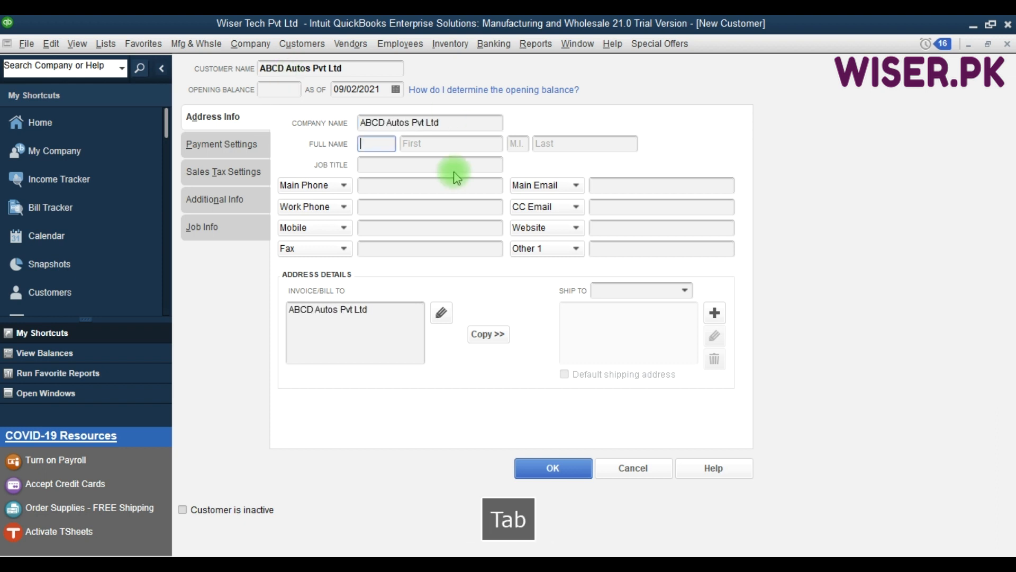
# - Set the Bill To address to ZUK Plaza, Islamabad, Islamabad, Pakistan
pyautogui.click(441, 313)
pyautogui.click(613, 164)
pyautogui.press('Return')
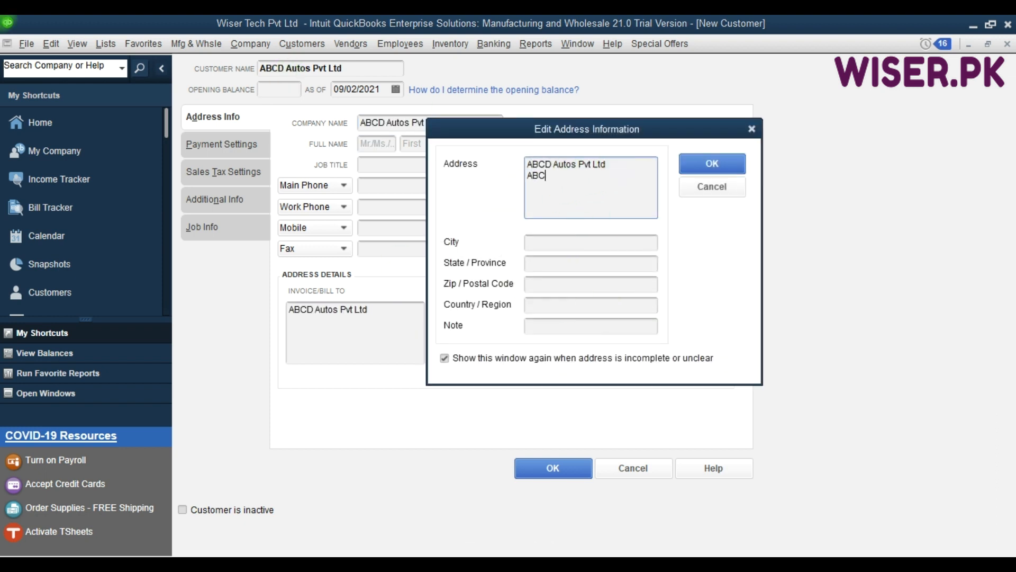
pyautogui.write('ZUK Plaza')
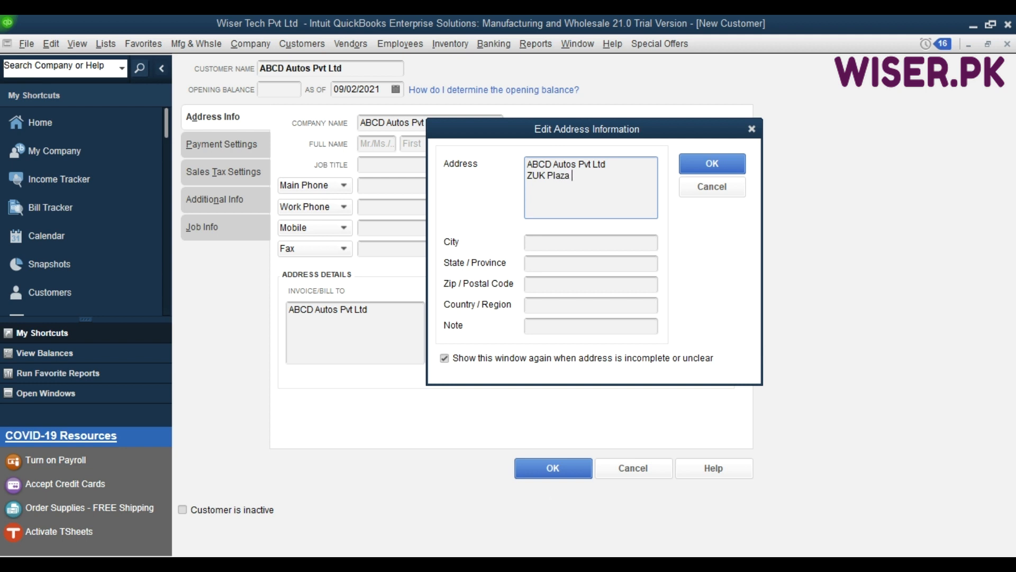
pyautogui.press('Tab')
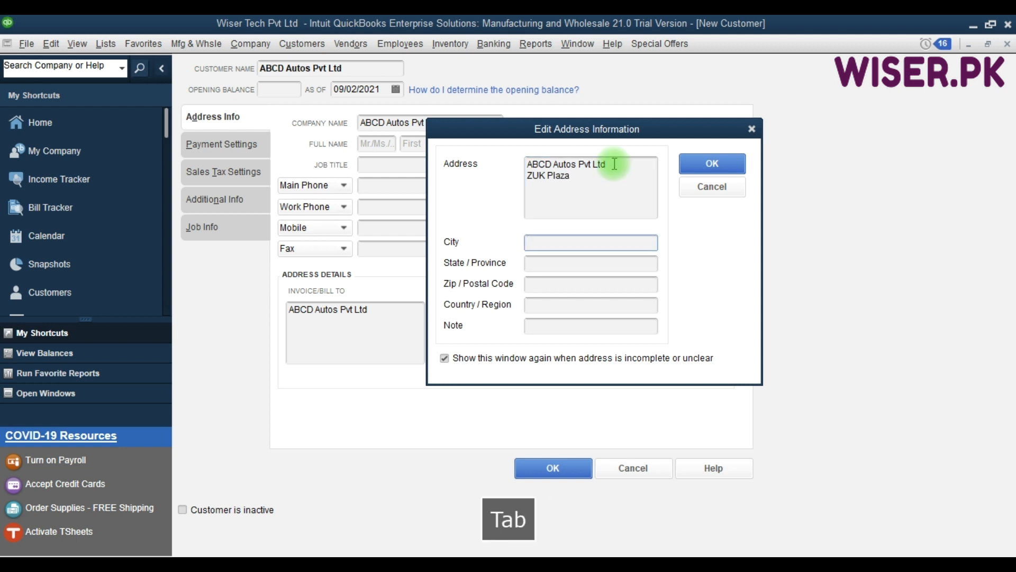
pyautogui.write('Islamabad')
pyautogui.press('Tab')
pyautogui.write('Islamabad')
pyautogui.press('Tab')
pyautogui.press('Tab')
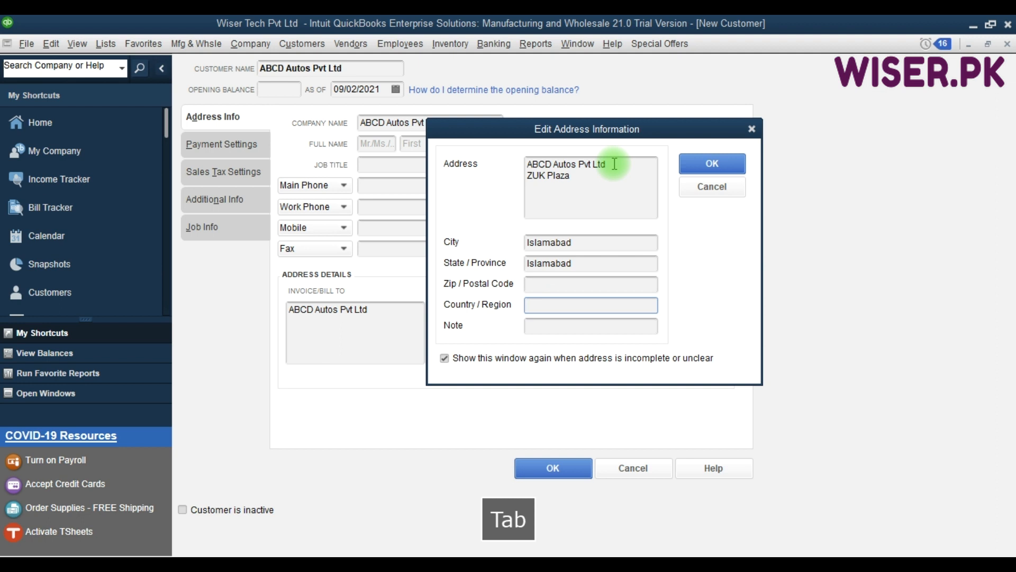
pyautogui.write('Pakistan')
pyautogui.click(713, 163)
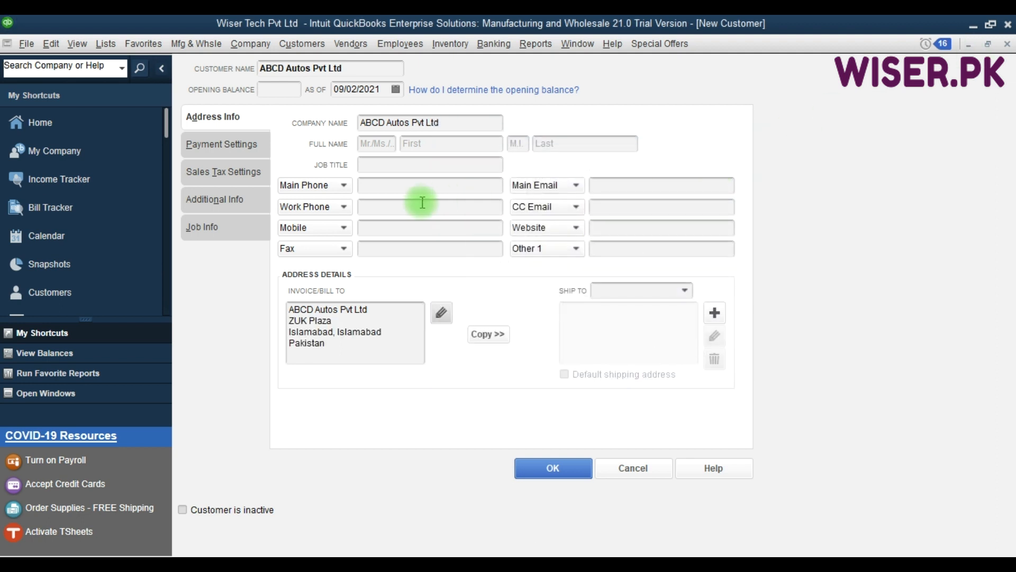
pyautogui.click(407, 187)
# - Enter the customer's main phone number and set preferred payment method to Bank Transfer
pyautogui.press('Tab')
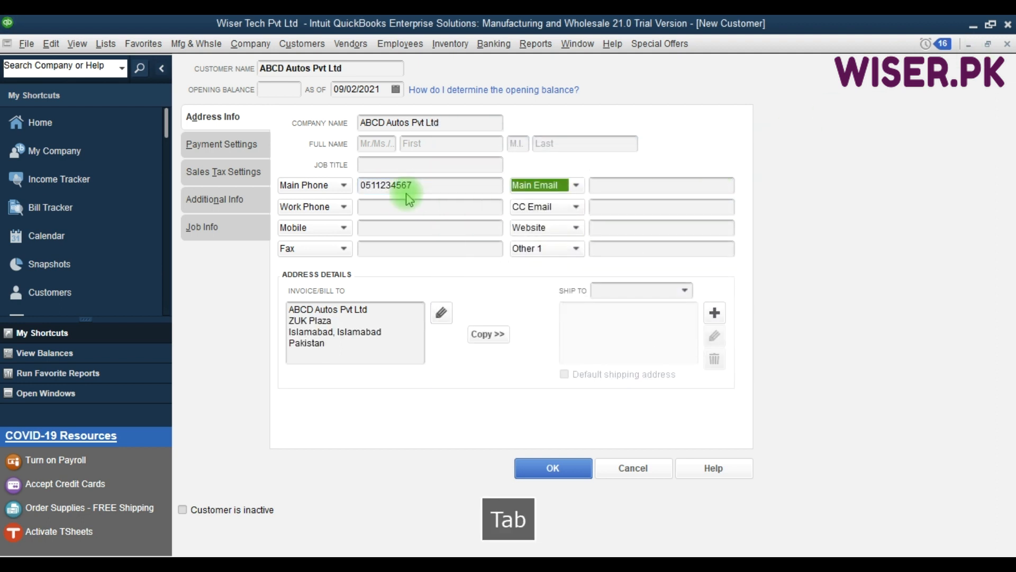
pyautogui.click(229, 145)
pyautogui.click(471, 209)
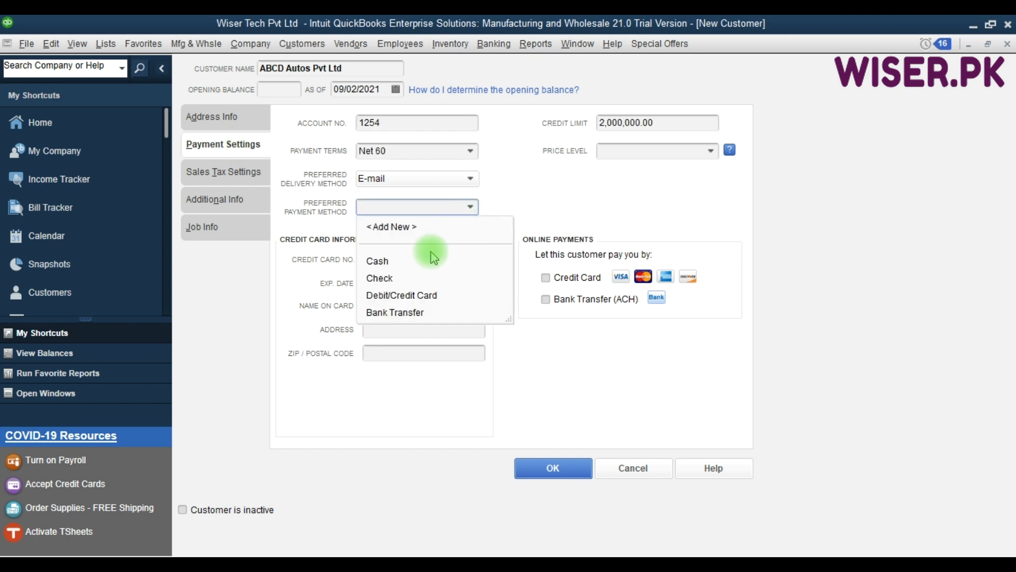
pyautogui.click(401, 312)
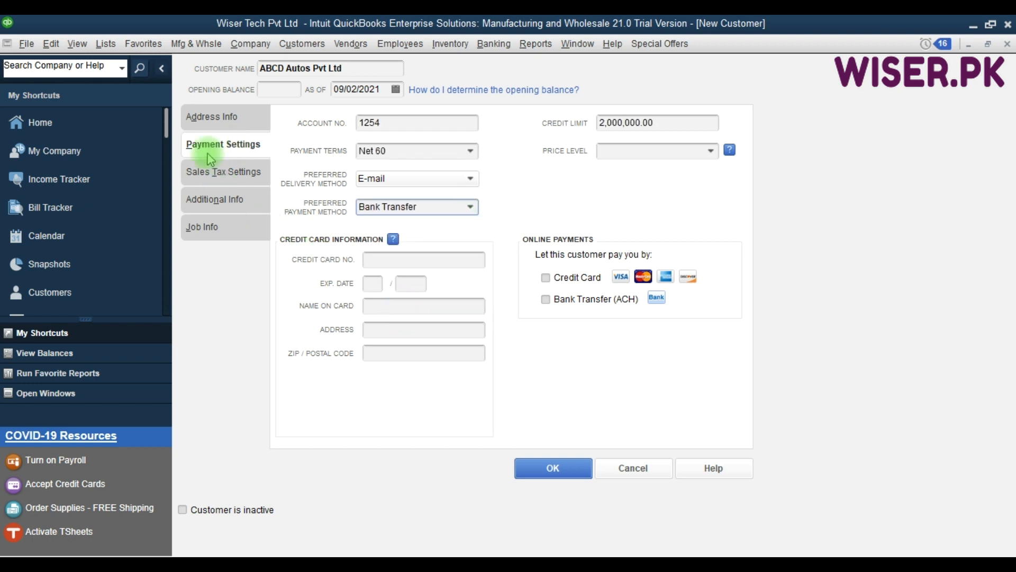
# - Set customer type to Service, assign the second sales rep, and save the customer
pyautogui.click(221, 171)
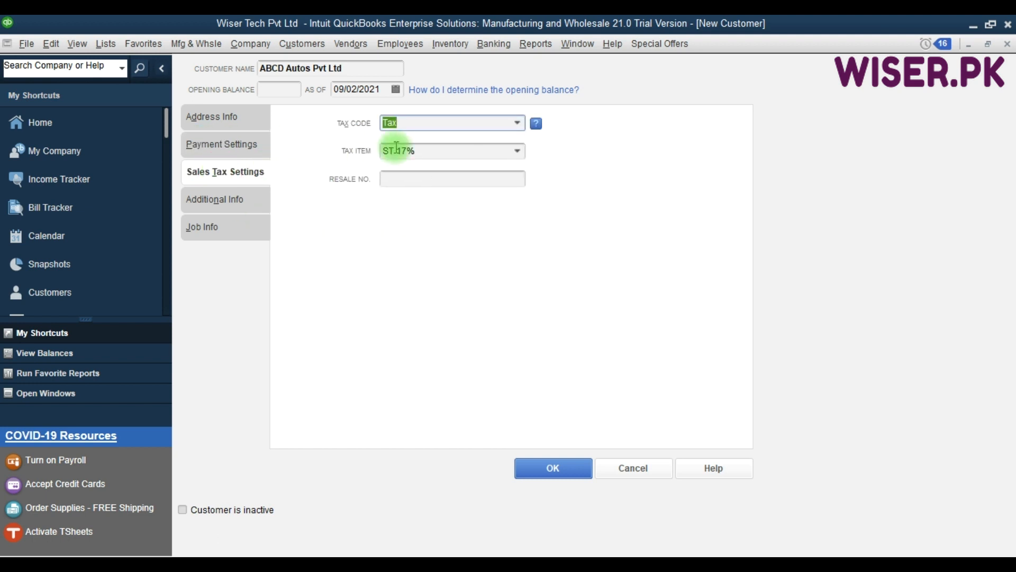
pyautogui.click(217, 201)
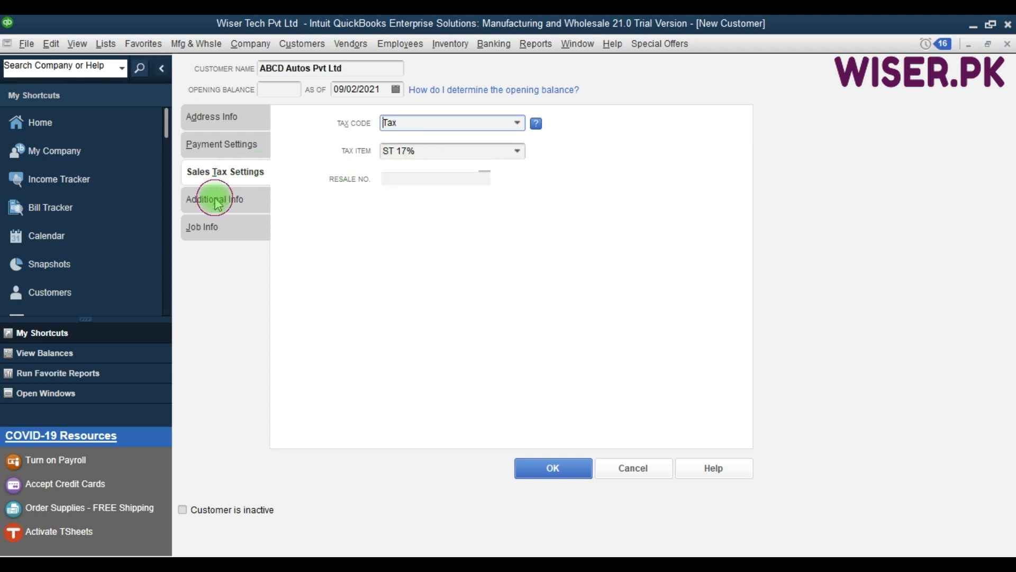
pyautogui.click(470, 131)
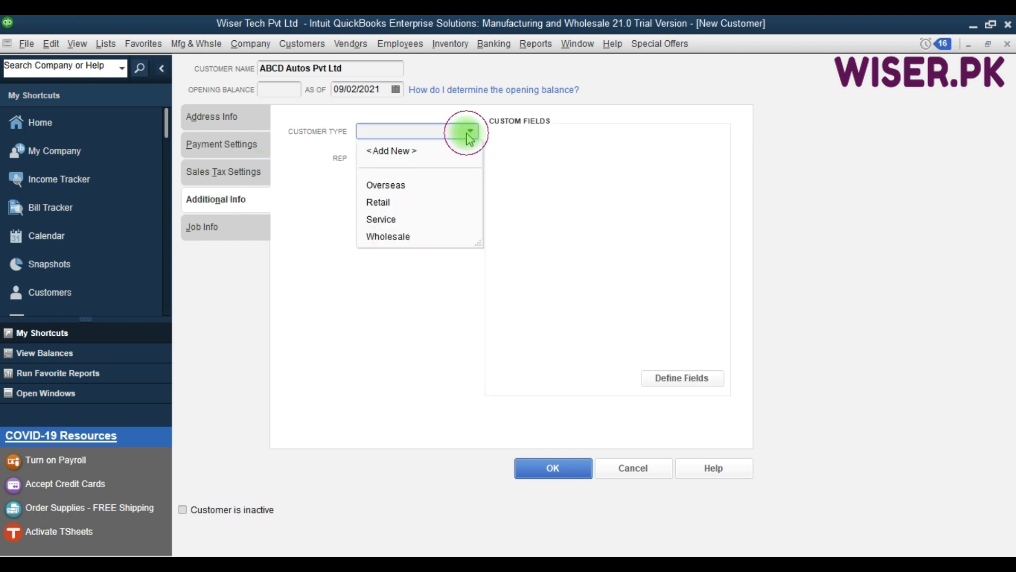
pyautogui.click(393, 222)
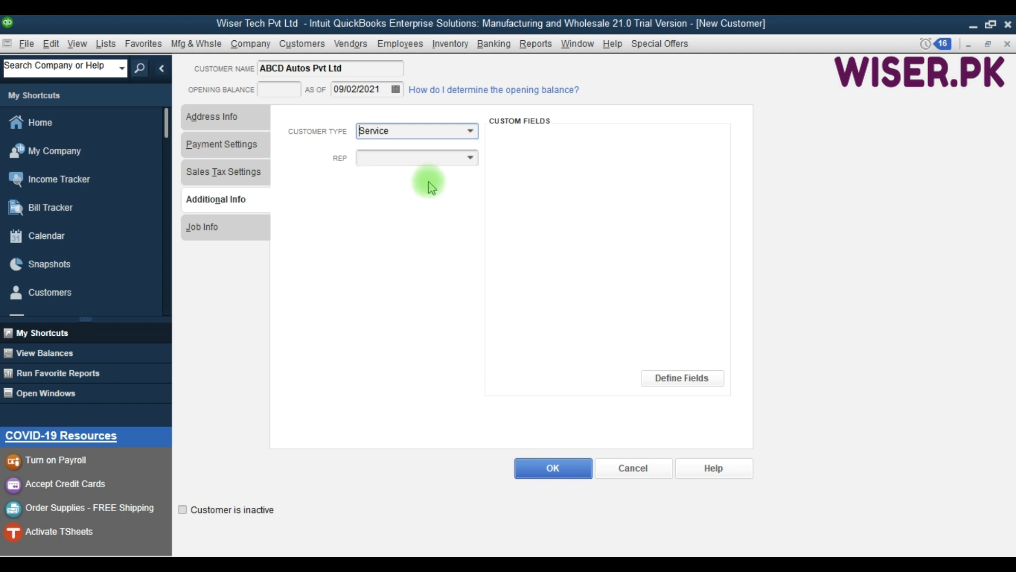
pyautogui.click(470, 158)
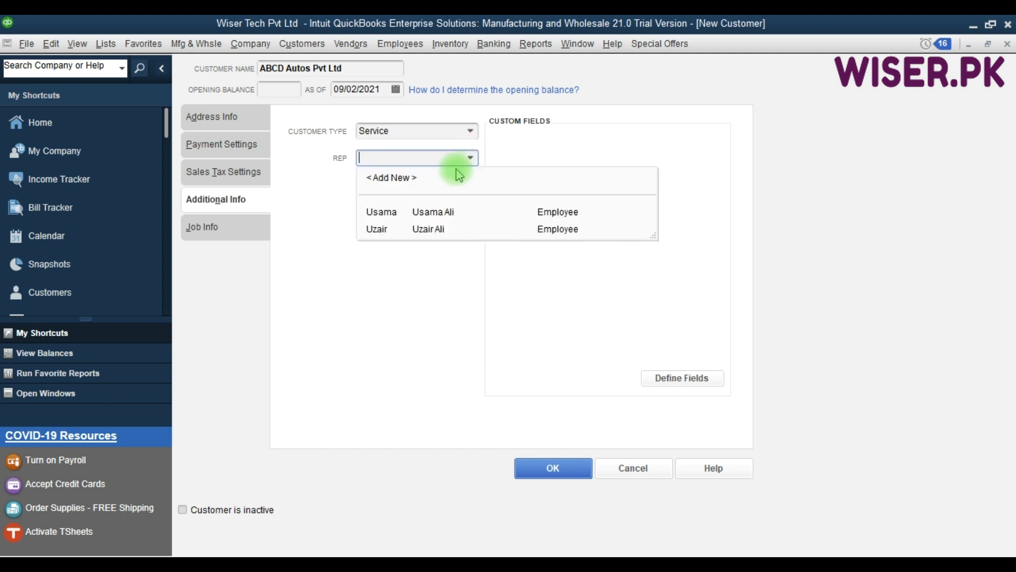
pyautogui.click(391, 232)
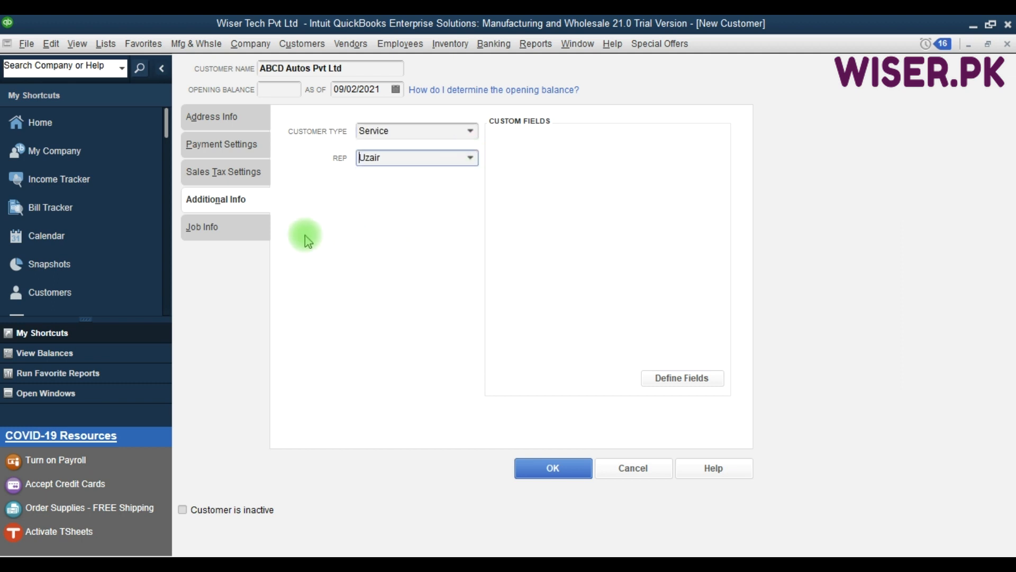
pyautogui.click(226, 233)
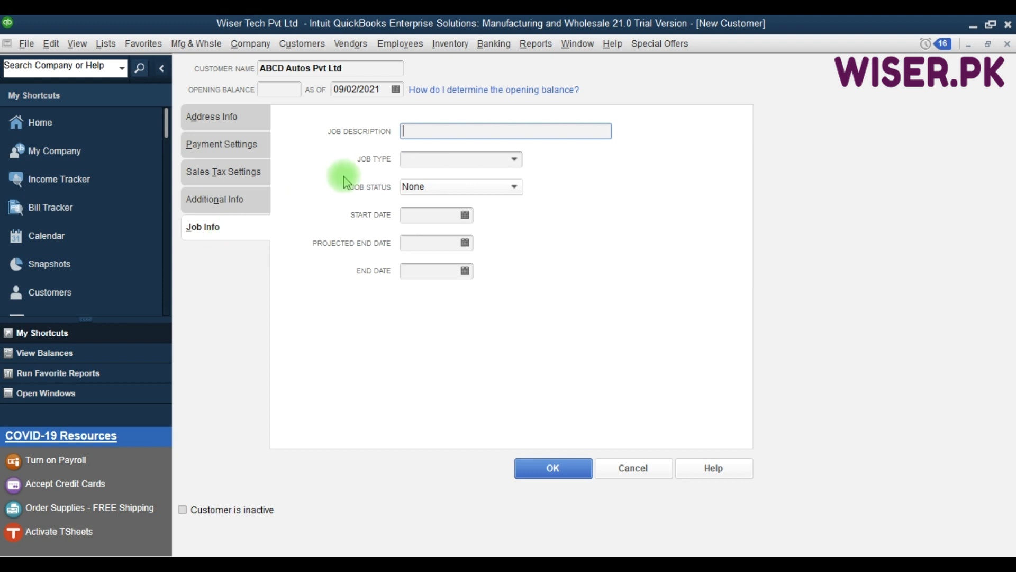
pyautogui.click(536, 472)
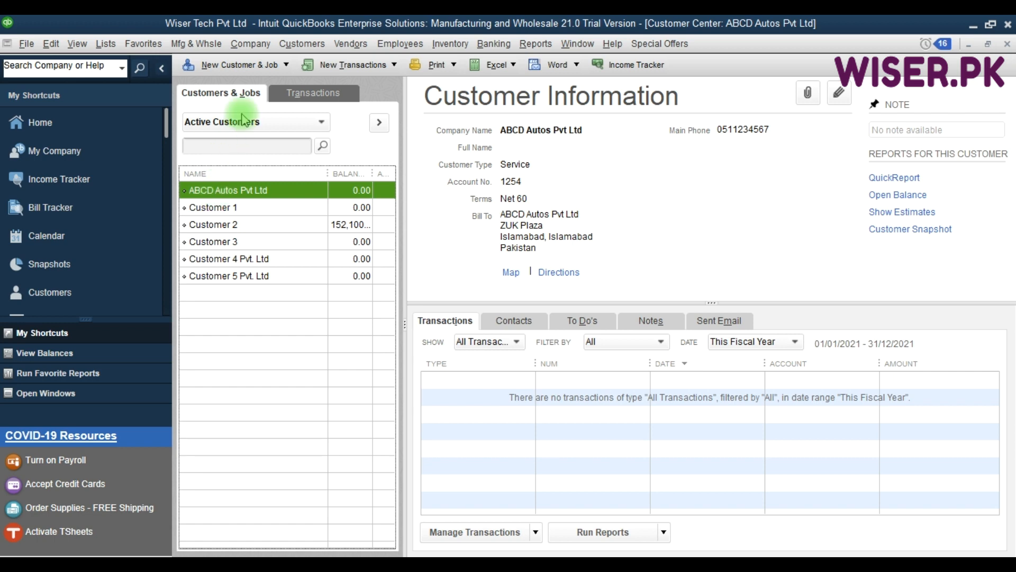
# - Start adding a new job under ABCD Autos Pvt Ltd
pyautogui.click(270, 65)
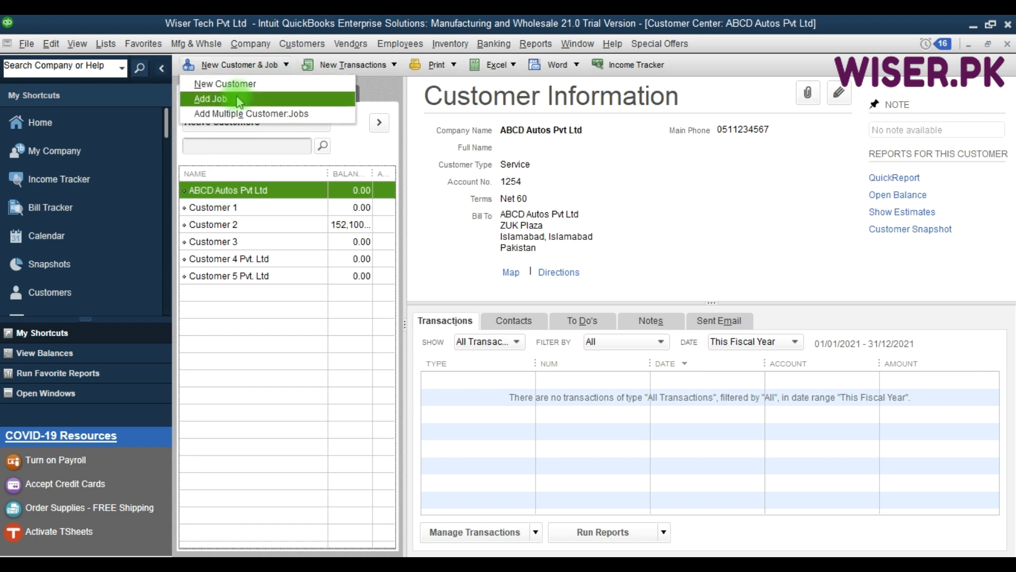
pyautogui.click(235, 98)
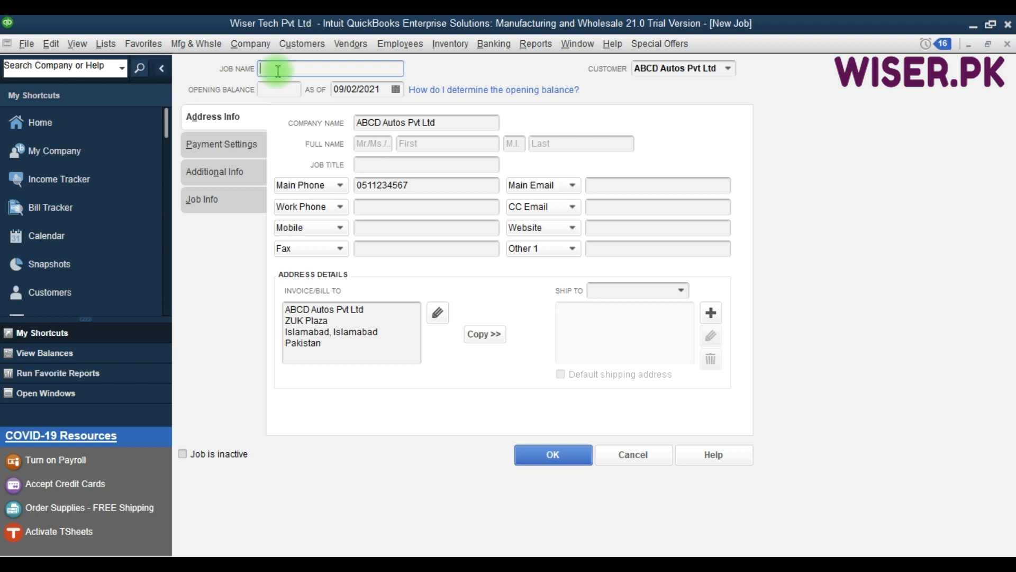
# - Name the job Lahore under ABCD Autos Pvt Ltd and copy the billing address as Ship To
pyautogui.write('Lahore')
pyautogui.press('Tab')
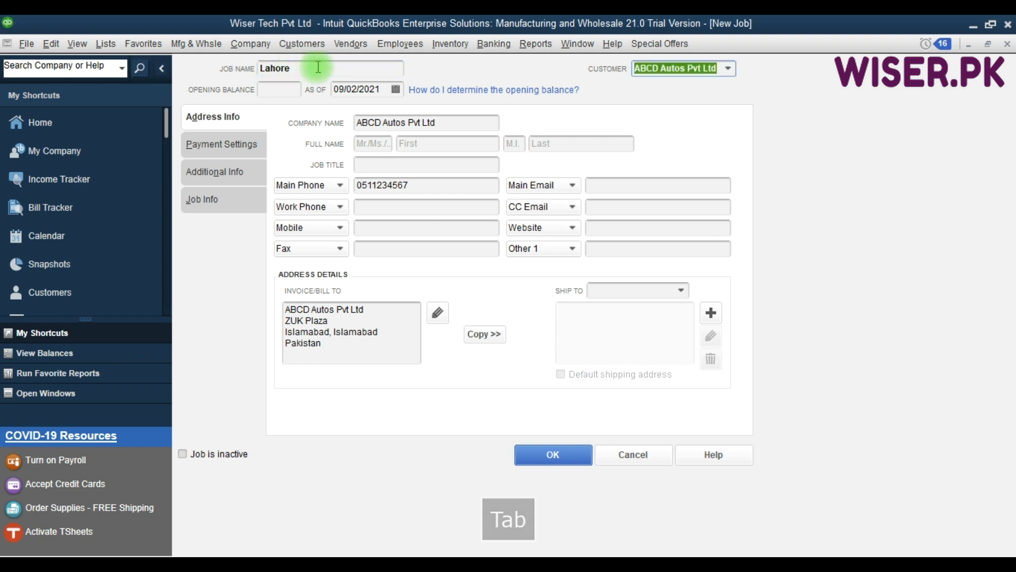
pyautogui.click(728, 69)
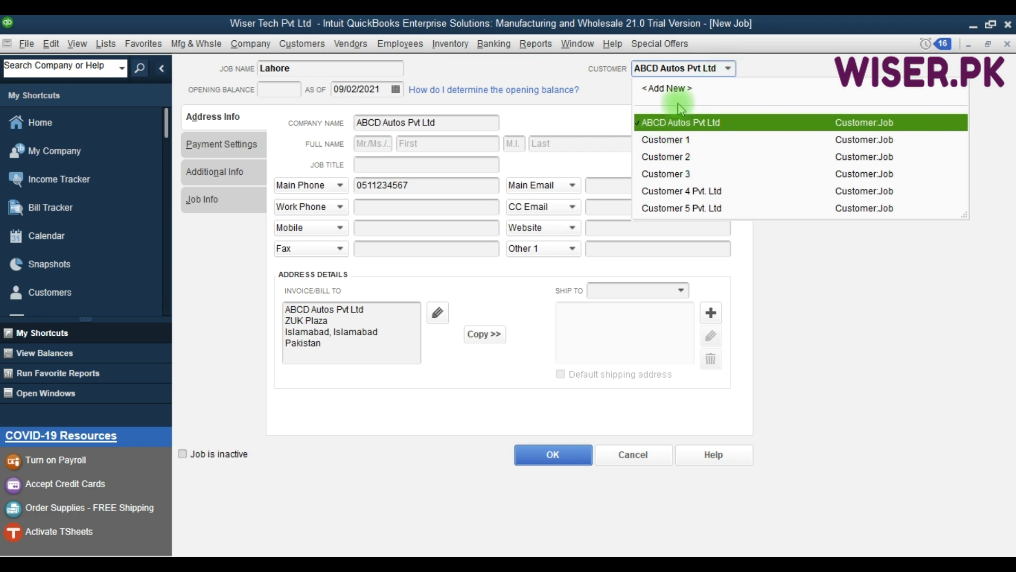
pyautogui.click(728, 131)
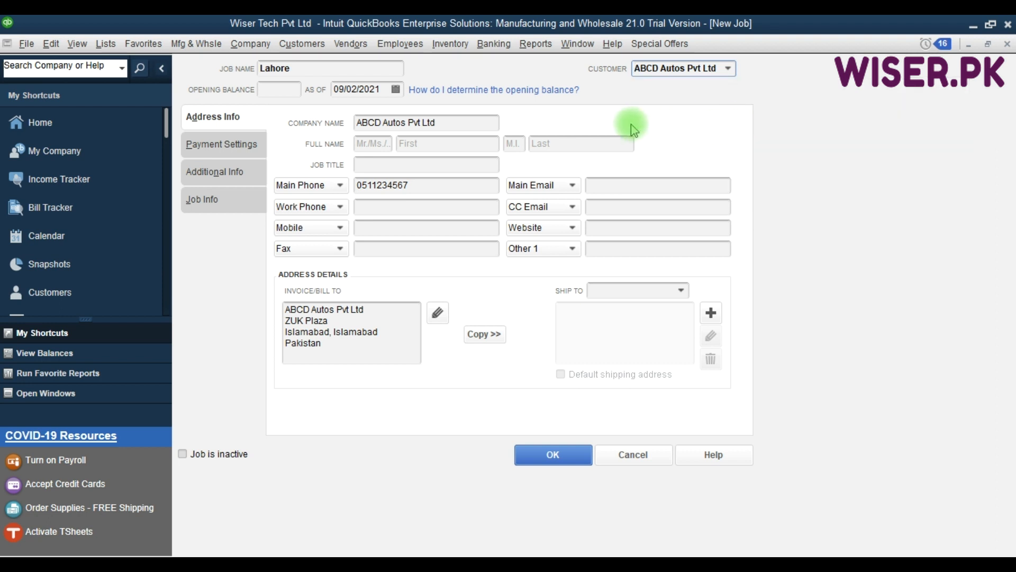
pyautogui.press('F9')
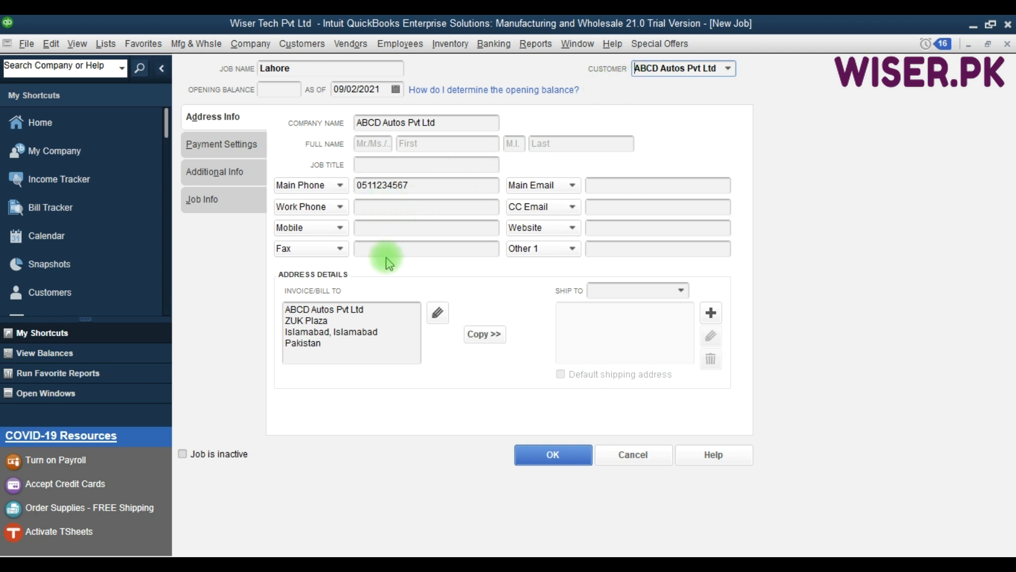
pyautogui.click(483, 334)
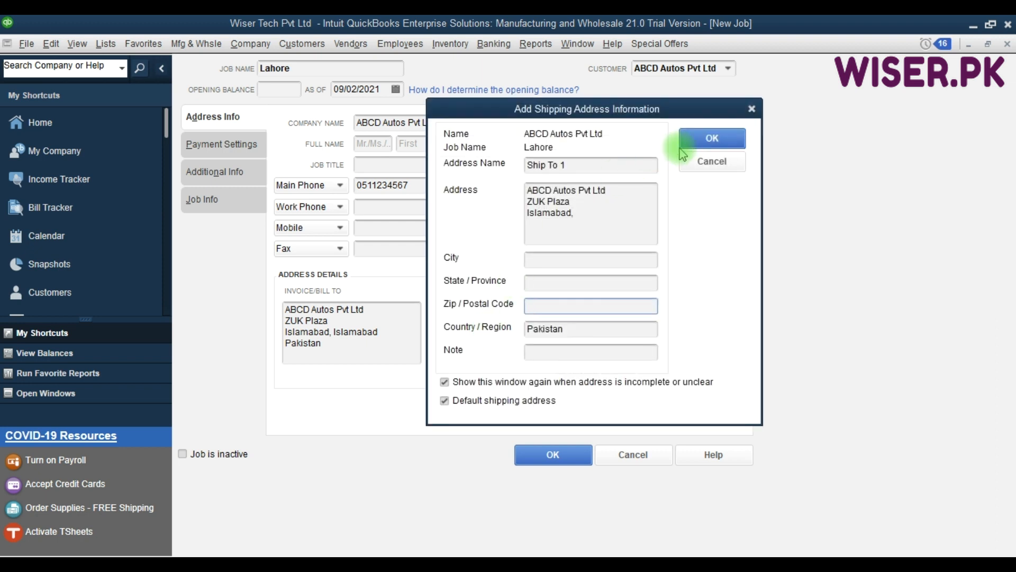
pyautogui.click(687, 145)
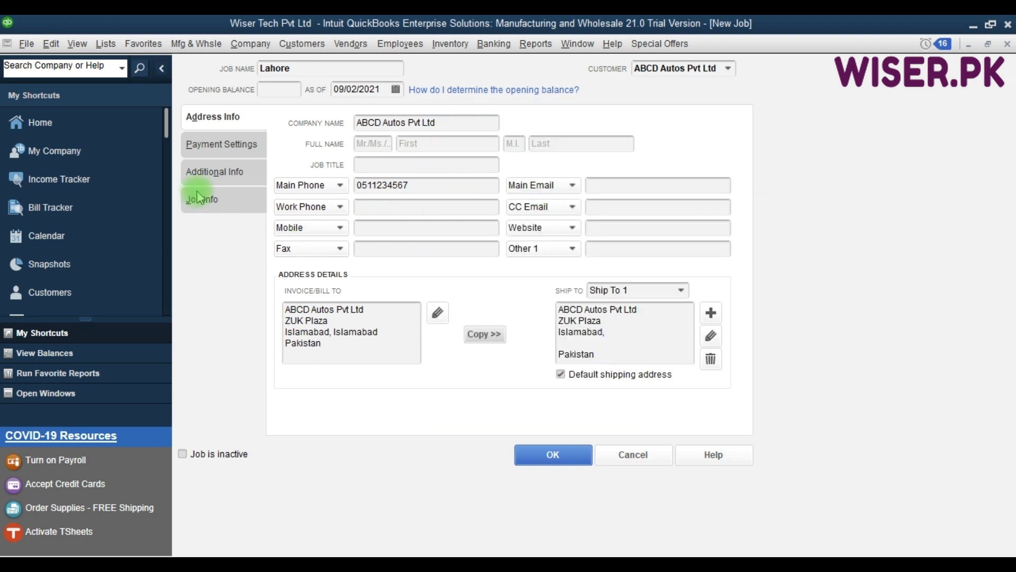
# - Move through the Lahore job's tabs to Job Info with description 'maintenace contract', leaving job type blank
pyautogui.click(223, 144)
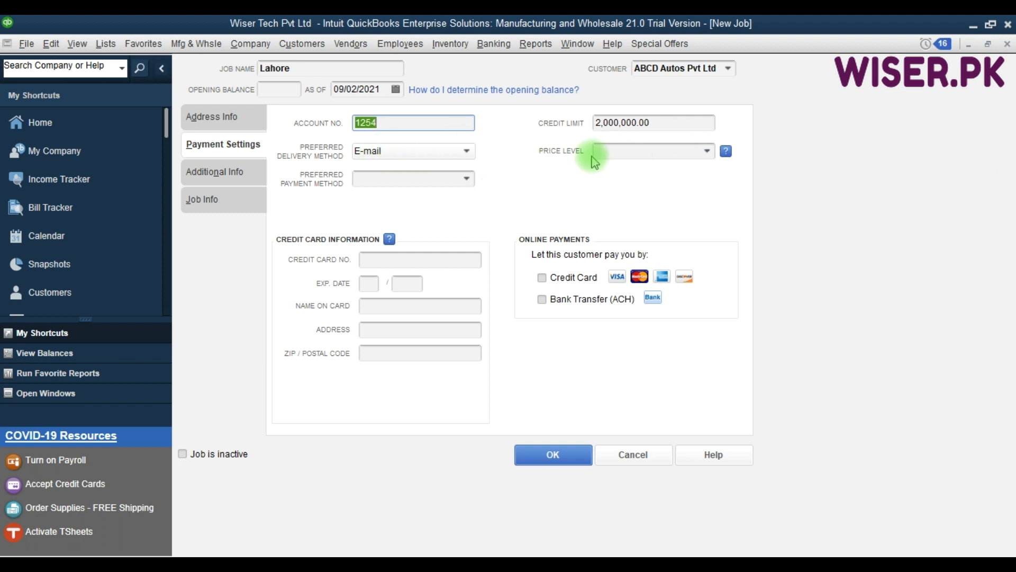
pyautogui.click(217, 174)
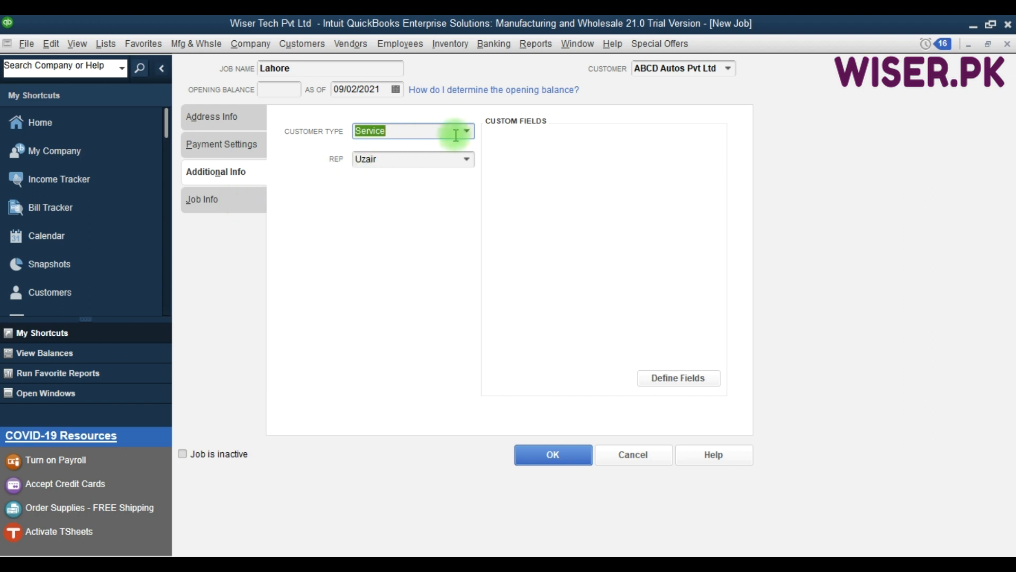
pyautogui.click(222, 204)
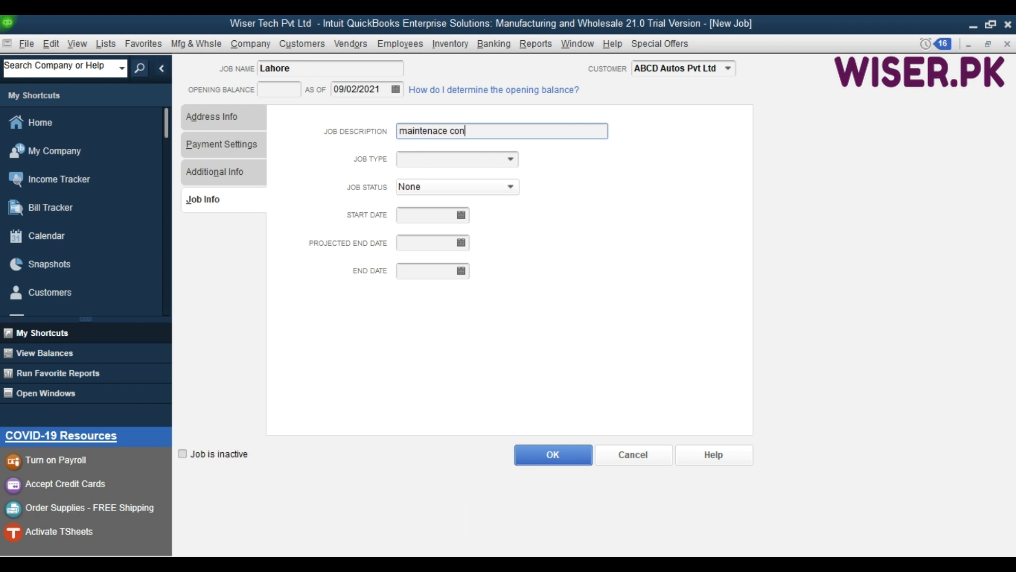
pyautogui.click(511, 159)
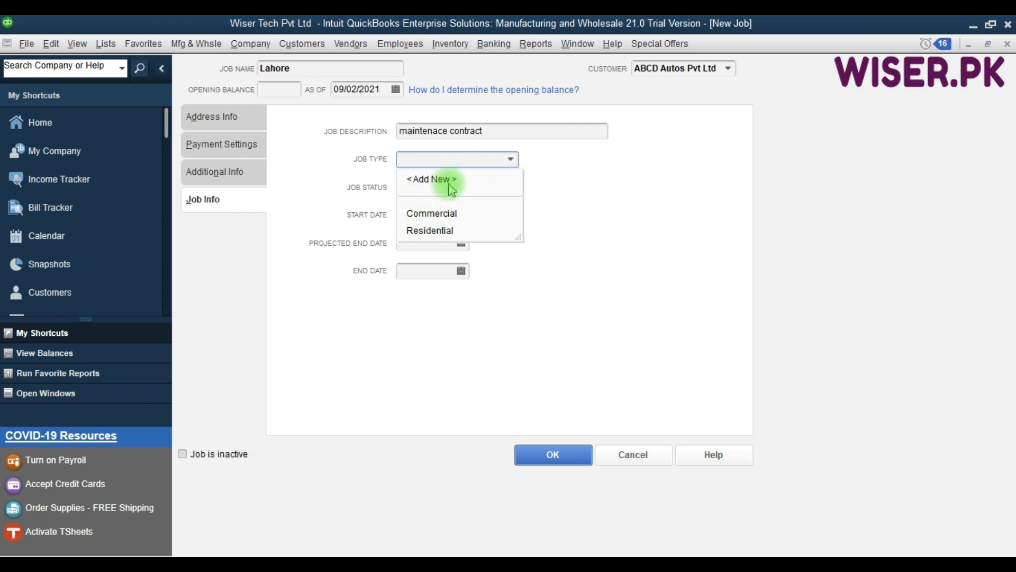
pyautogui.click(336, 186)
# - Open the Job Type List and rename Commercial to Corporate
pyautogui.click(106, 44)
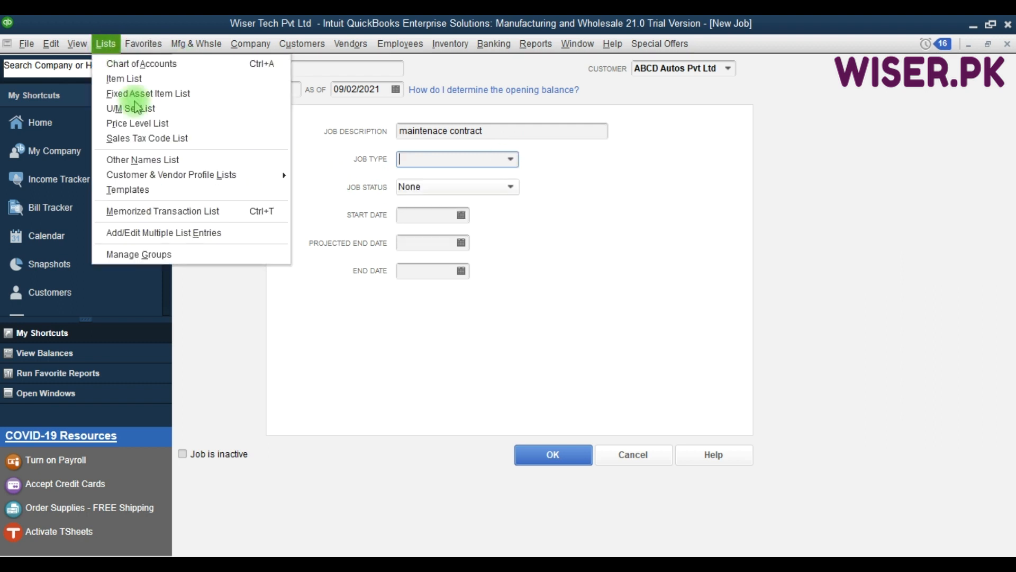
pyautogui.moveTo(217, 174)
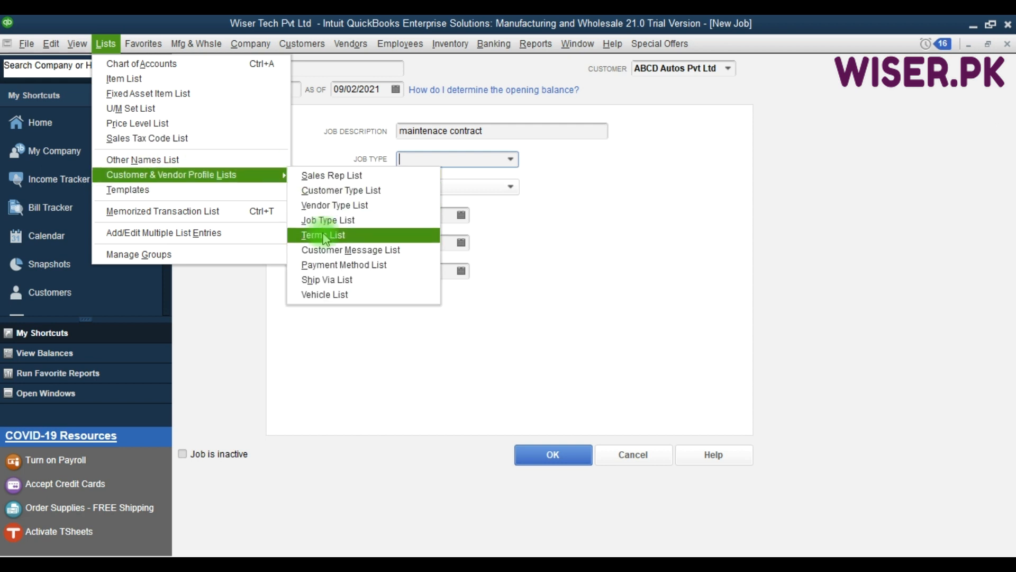
pyautogui.click(338, 221)
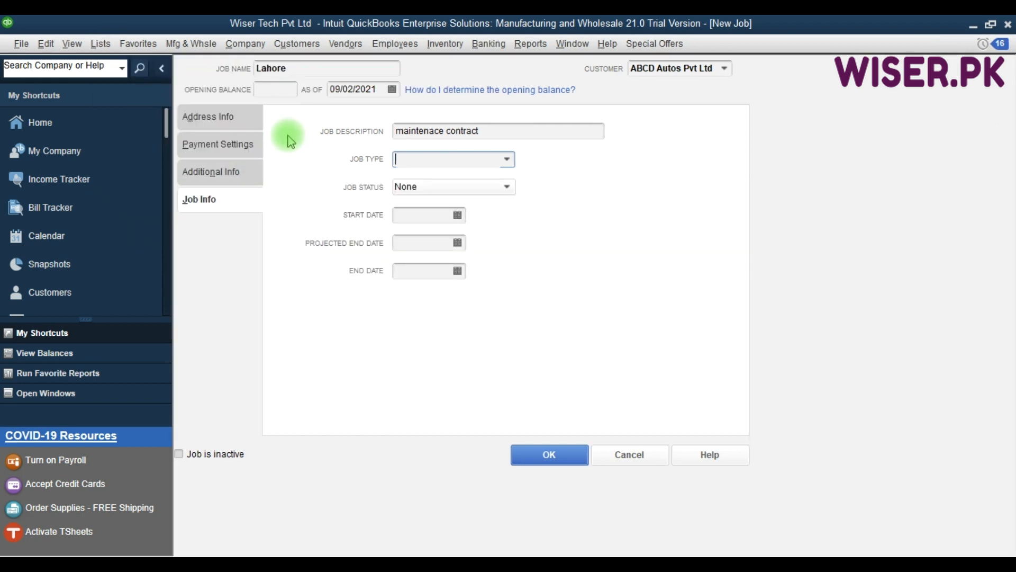
pyautogui.click(212, 98)
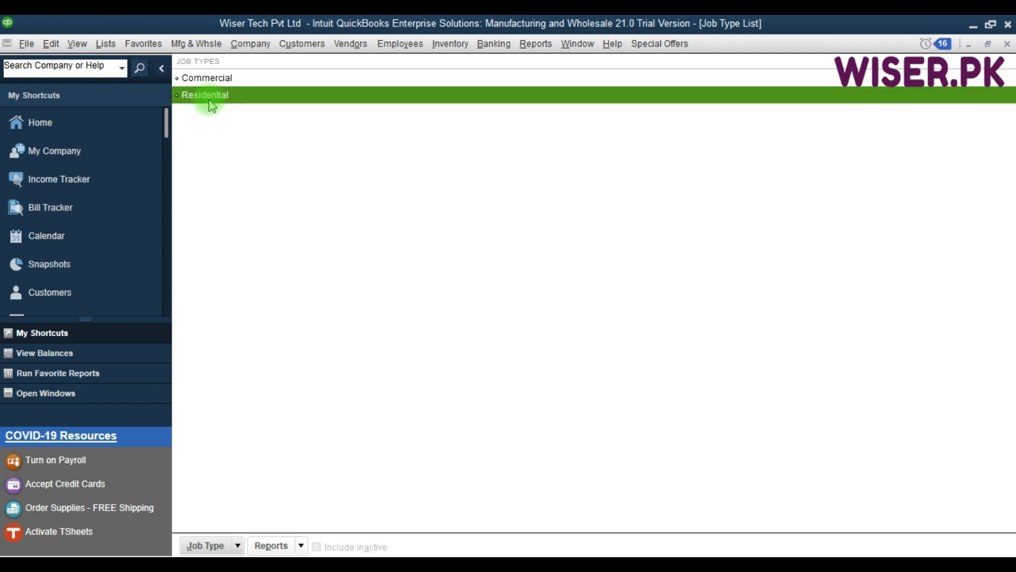
pyautogui.click(233, 79)
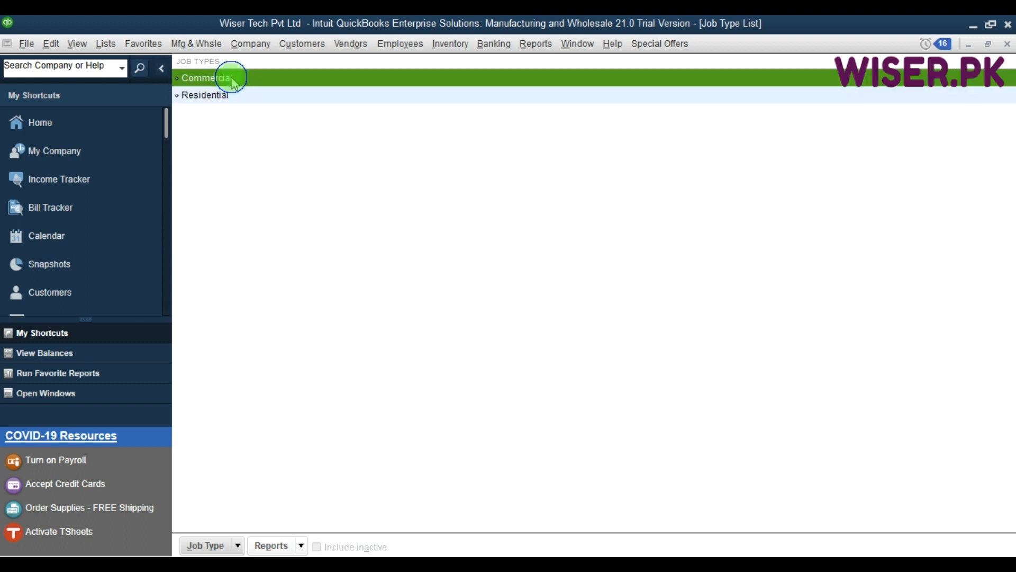
pyautogui.rightClick(233, 79)
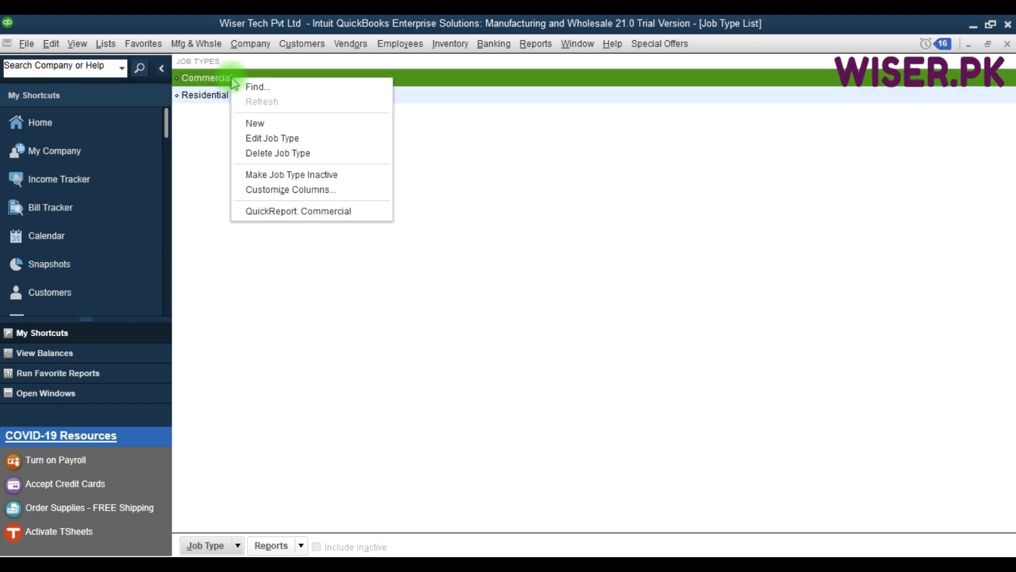
pyautogui.click(260, 139)
pyautogui.press('Delete')
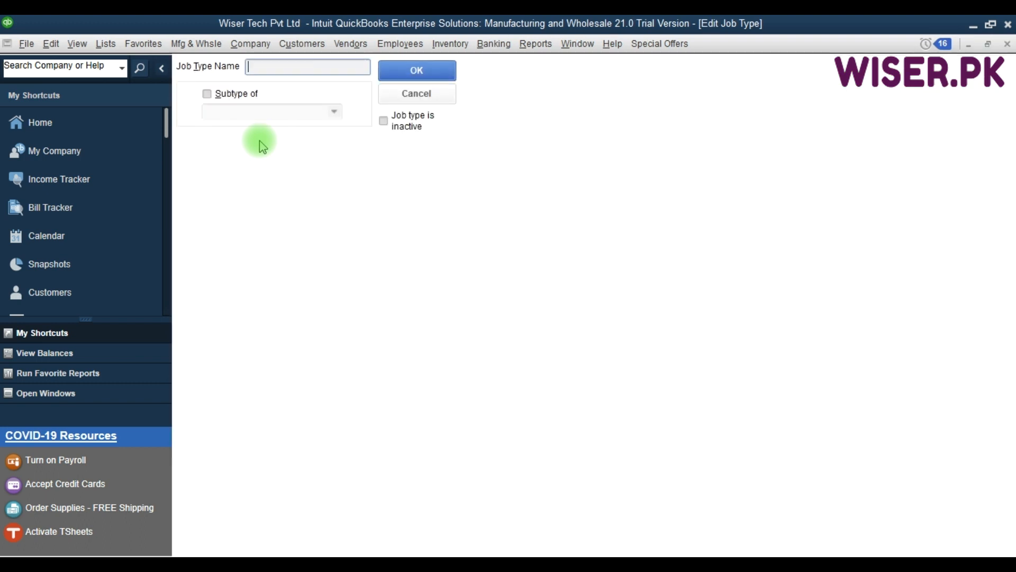
pyautogui.write('Corporat')
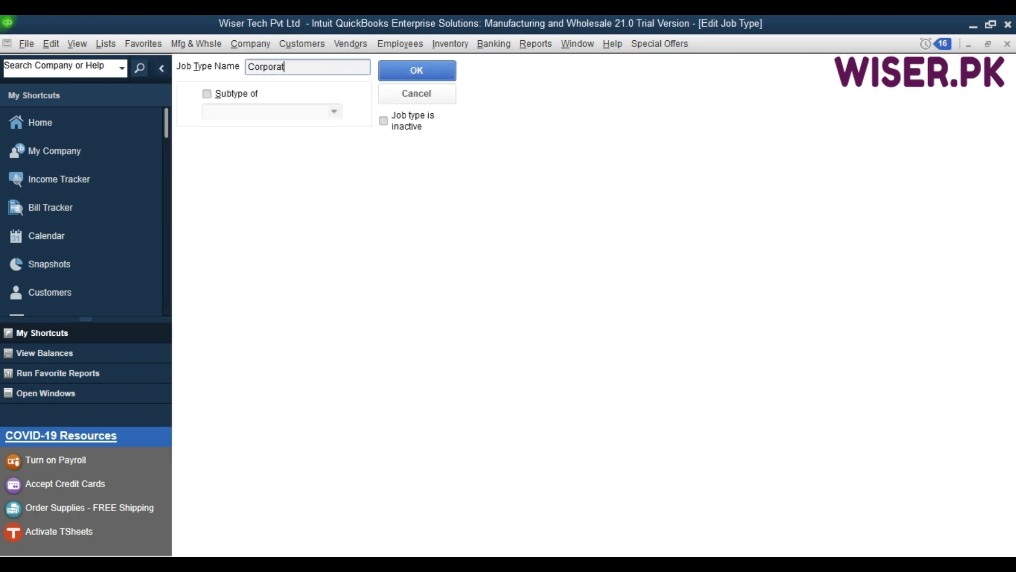
pyautogui.write('e')
pyautogui.click(421, 73)
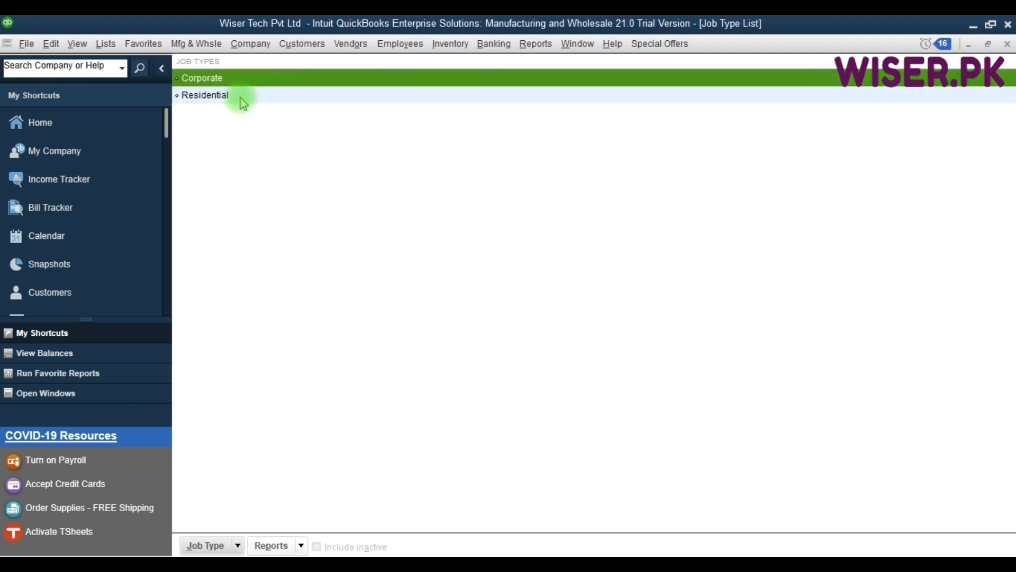
# - Rename the Residential job type to Individual and close the list
pyautogui.rightClick(242, 100)
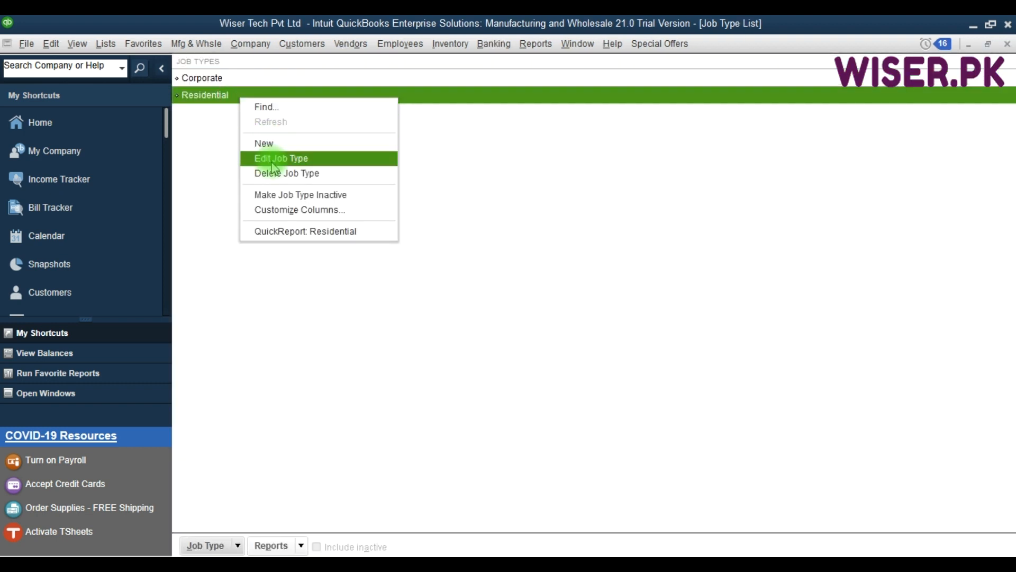
pyautogui.click(272, 160)
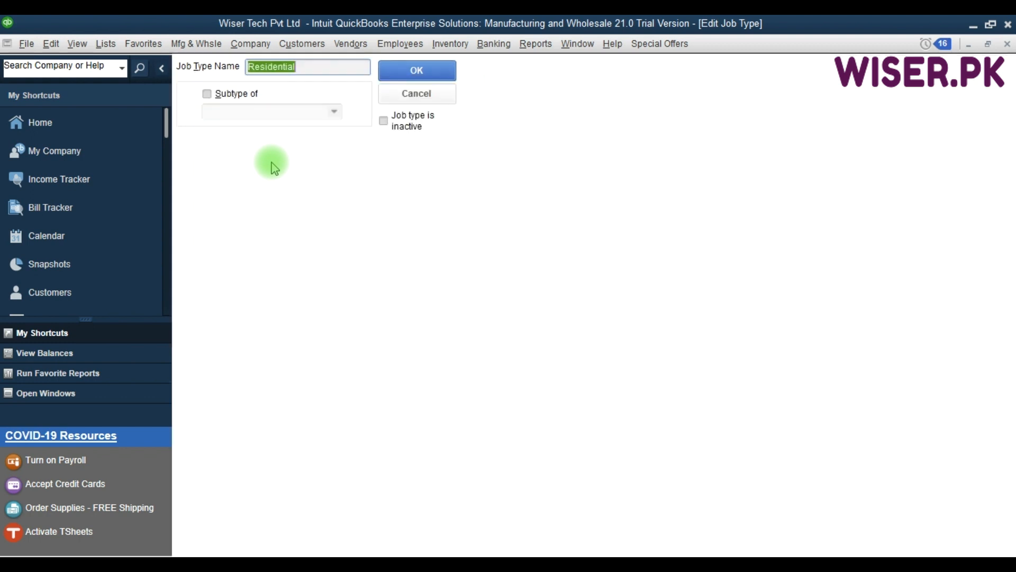
pyautogui.write('Individual')
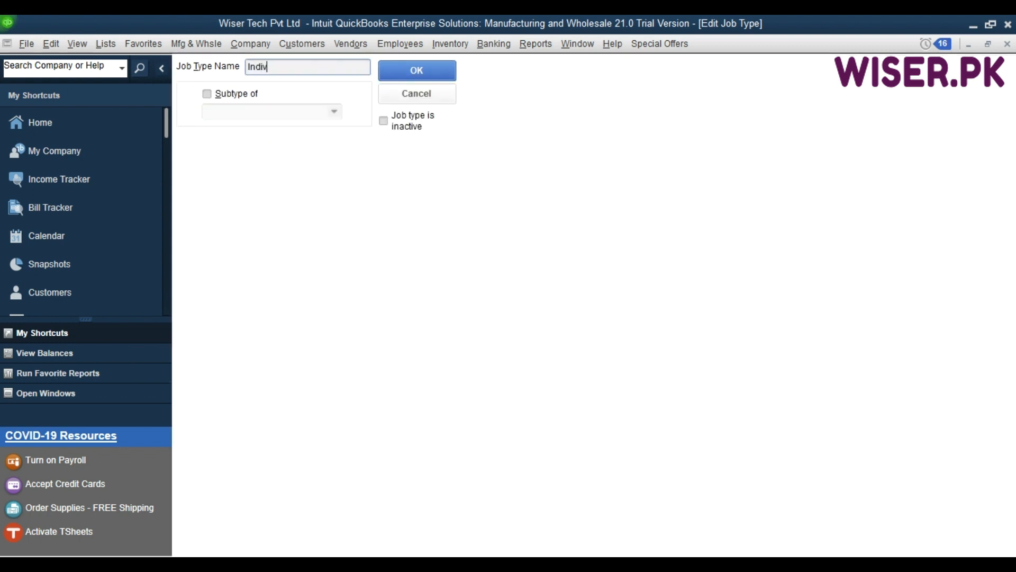
pyautogui.click(412, 76)
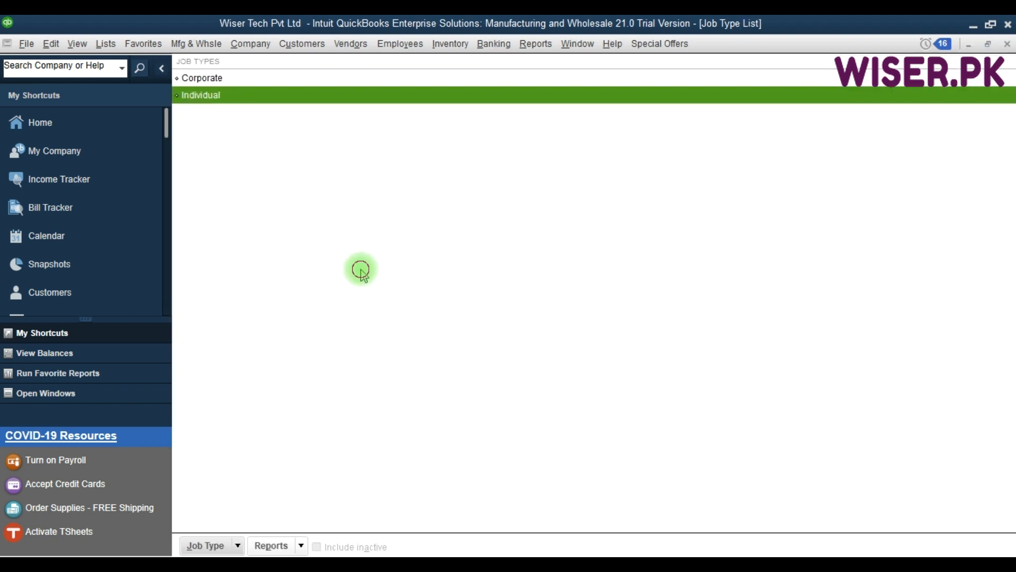
pyautogui.press('Escape')
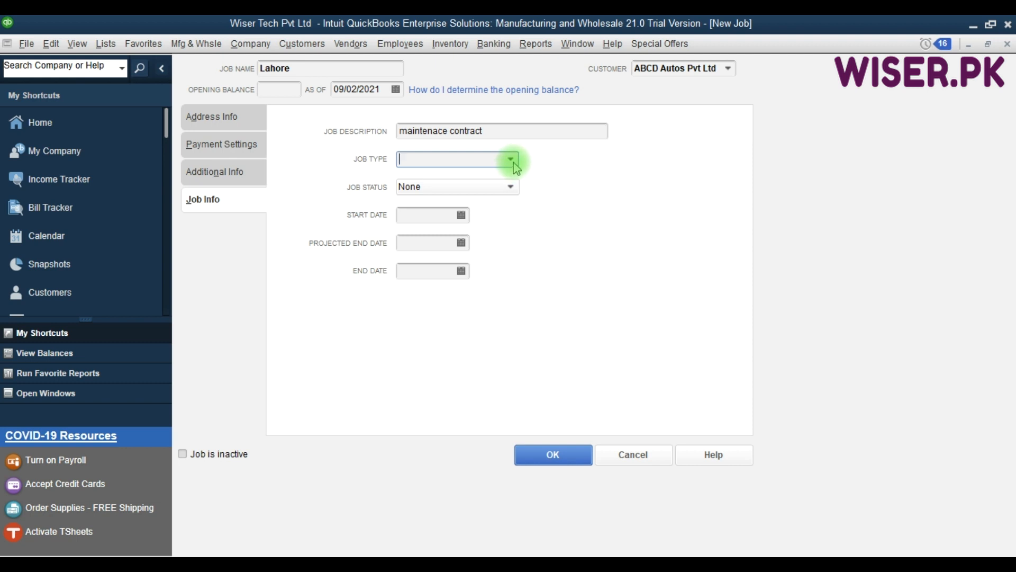
# - Set the Lahore job's type to Corporate and status to Awarded
pyautogui.click(512, 160)
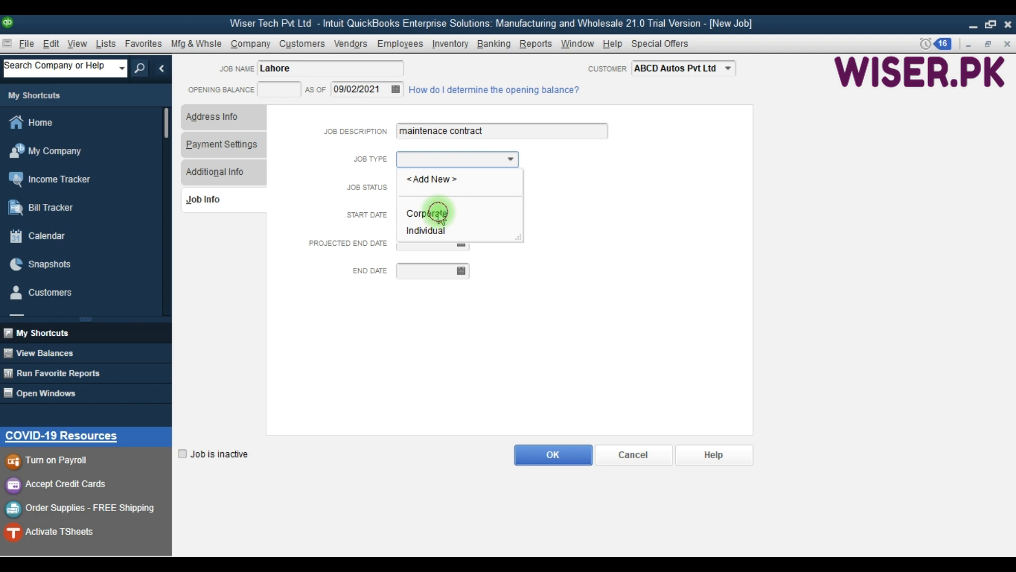
pyautogui.click(440, 215)
pyautogui.click(484, 187)
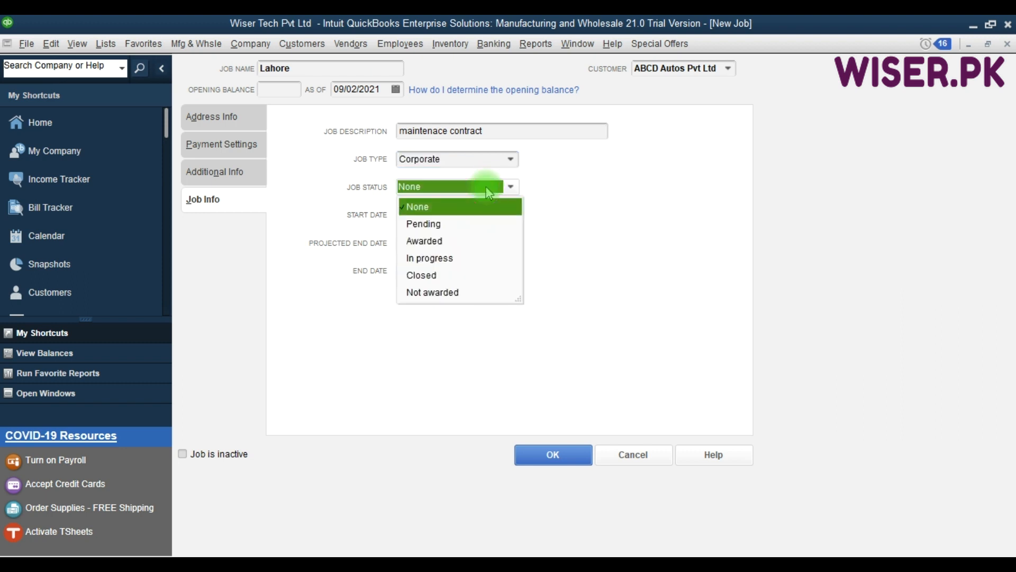
pyautogui.click(397, 195)
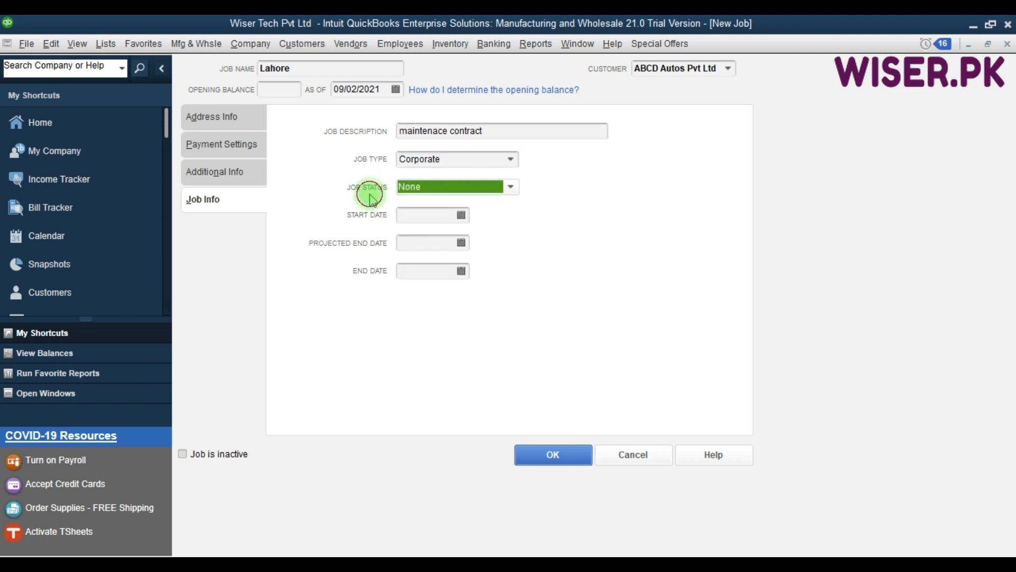
pyautogui.click(509, 186)
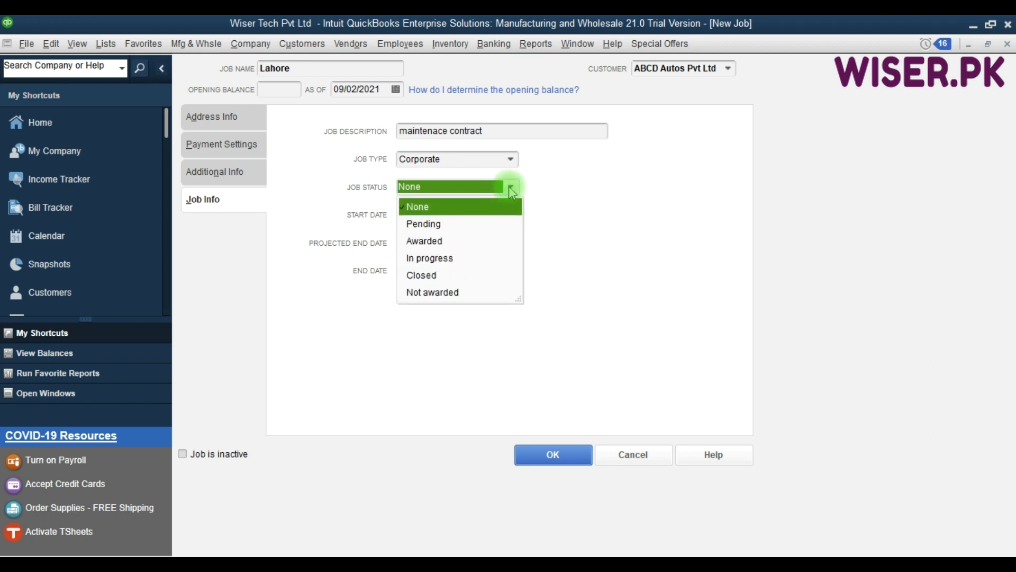
pyautogui.click(432, 242)
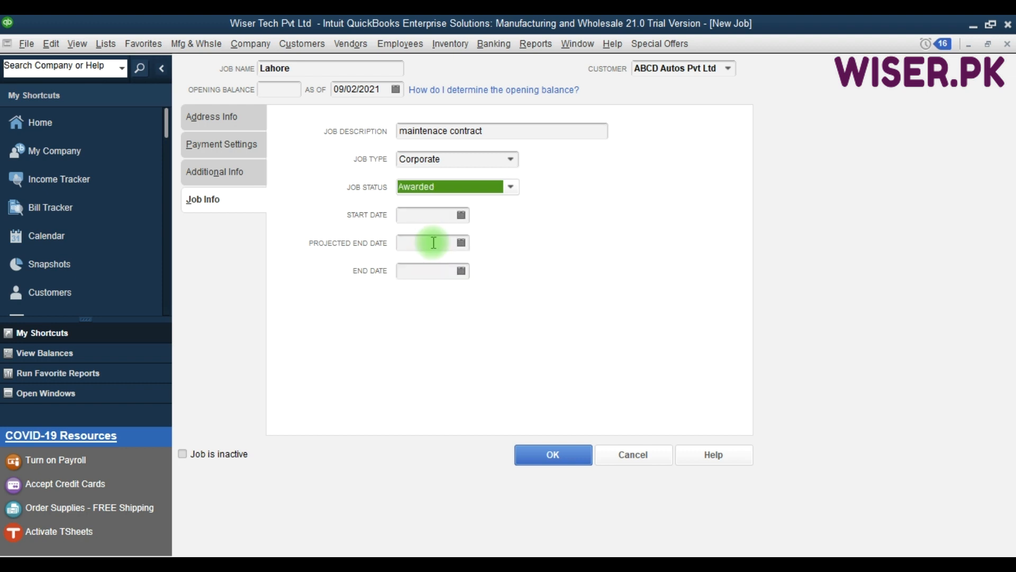
# - Enter start date 01/01/2020 and save the Lahore job
pyautogui.click(417, 220)
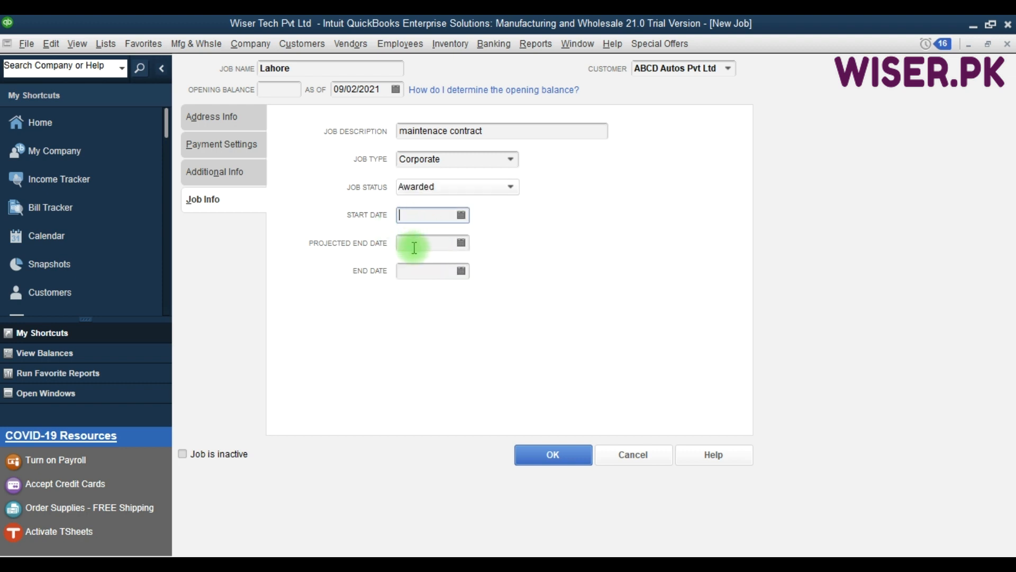
pyautogui.click(415, 247)
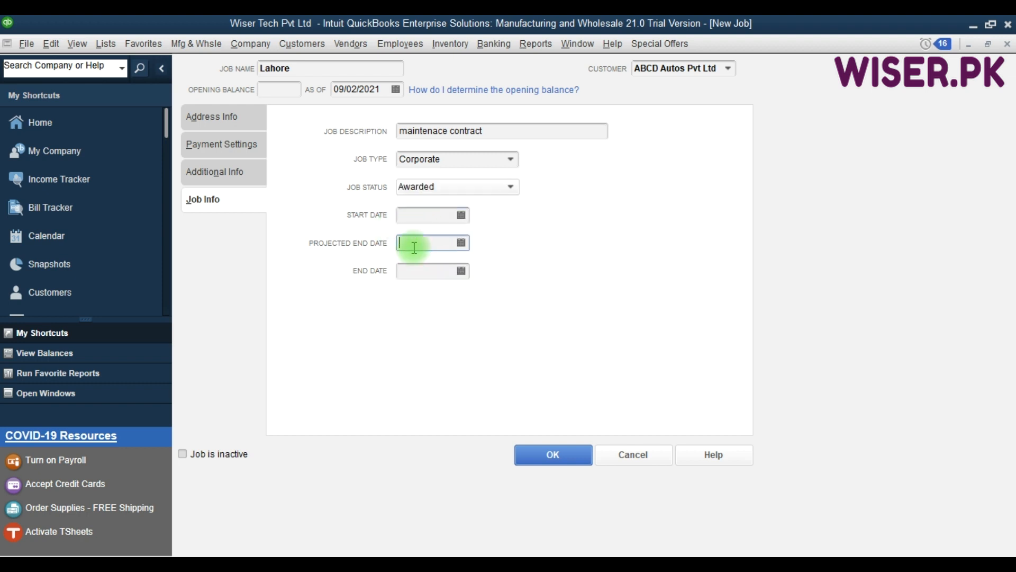
pyautogui.click(426, 271)
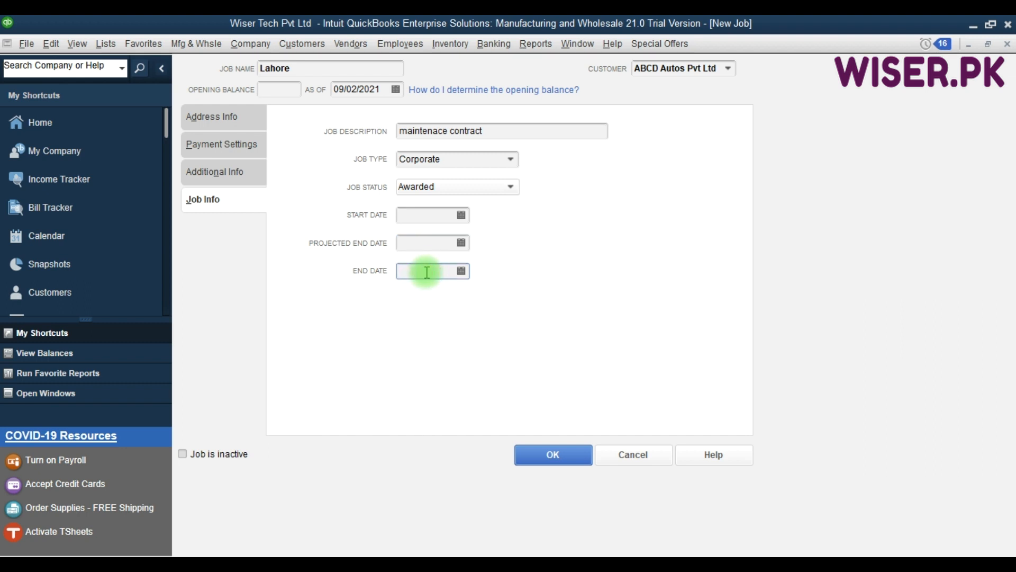
pyautogui.click(425, 215)
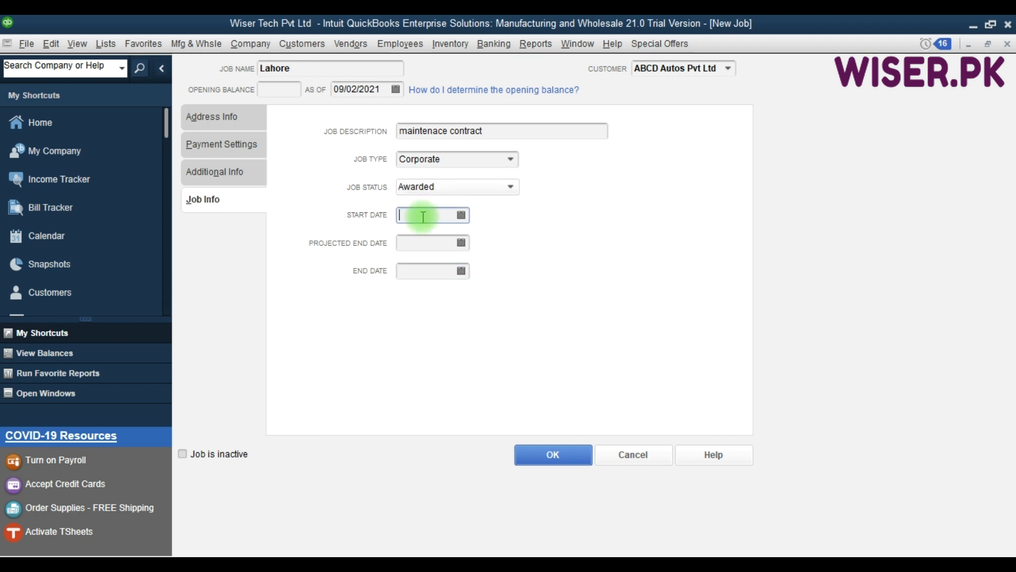
pyautogui.write('01/0')
pyautogui.write('1/2020')
pyautogui.press('Tab')
pyautogui.click(415, 269)
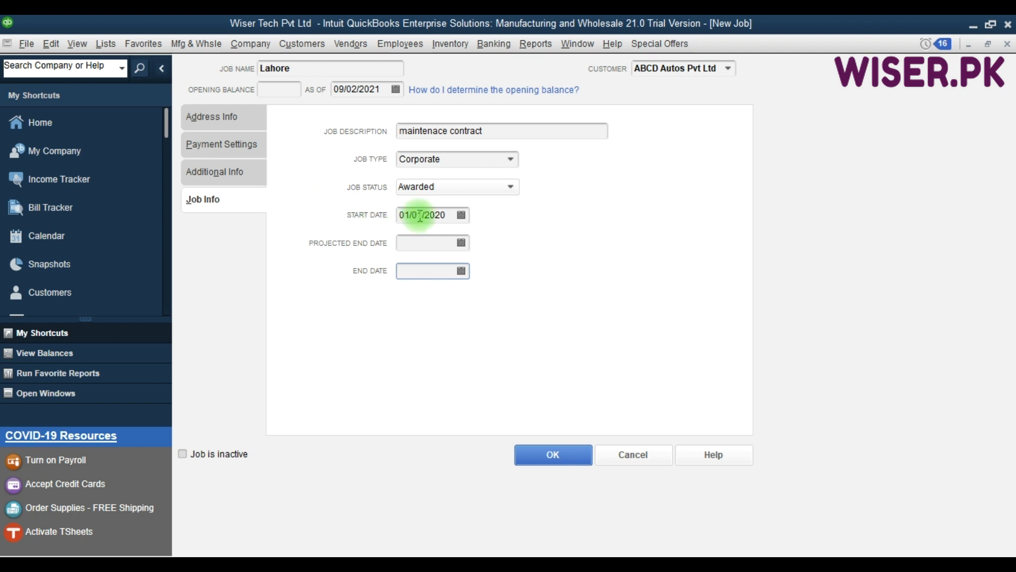
pyautogui.click(415, 244)
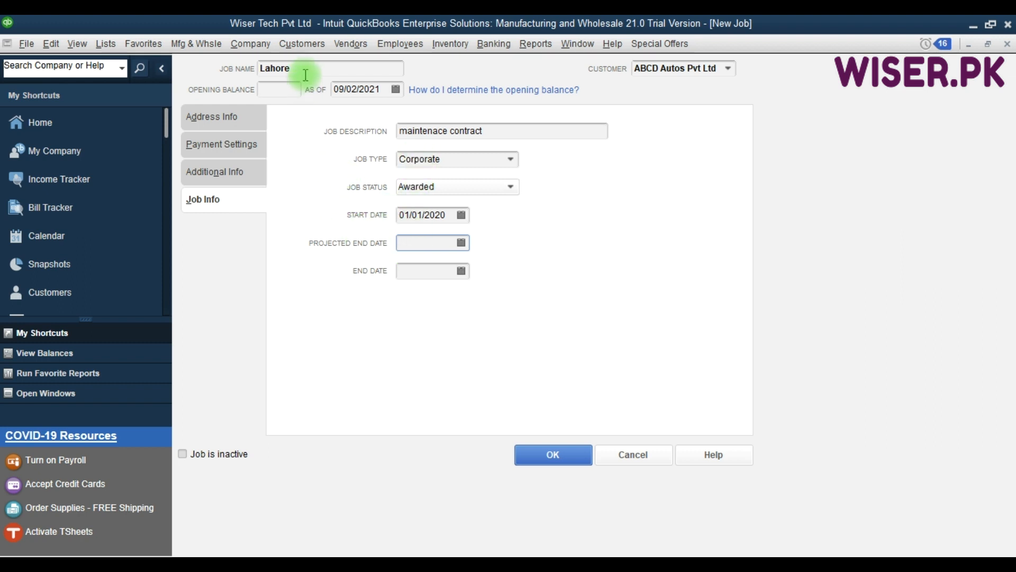
pyautogui.click(534, 453)
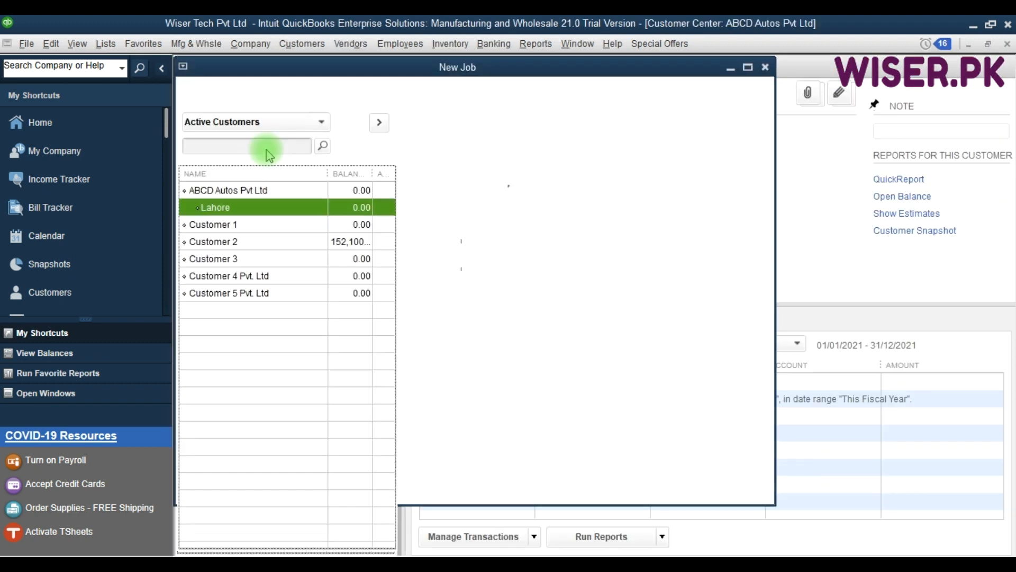
# - Add a Karachi job under ABCD Autos Pvt Ltd and save it
pyautogui.click(216, 207)
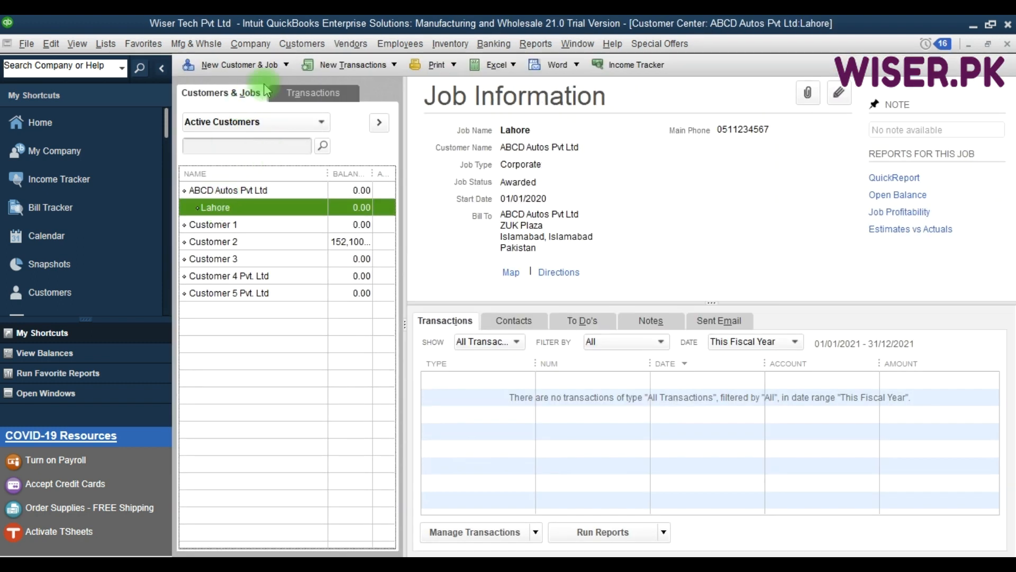
pyautogui.click(264, 64)
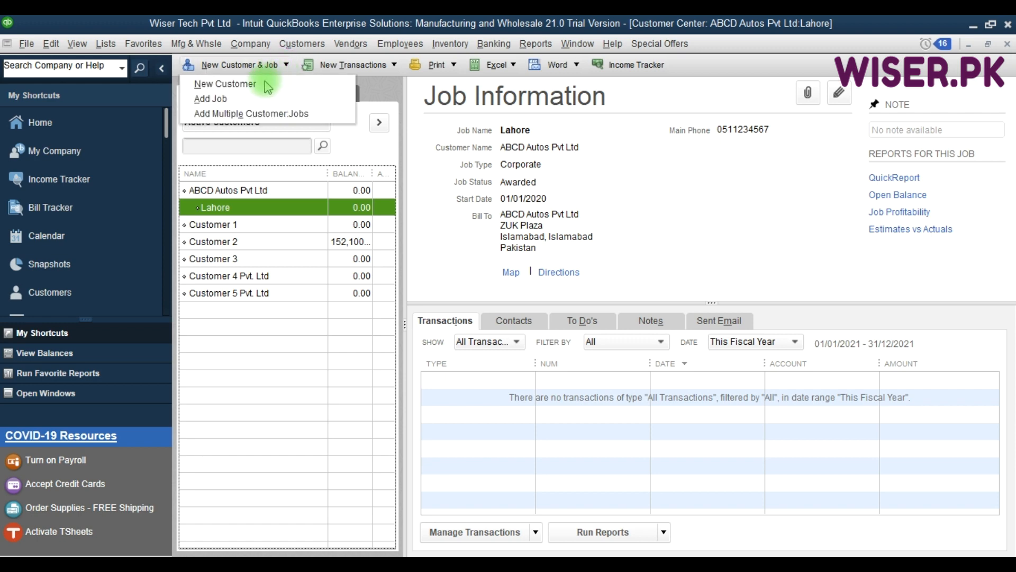
pyautogui.click(239, 100)
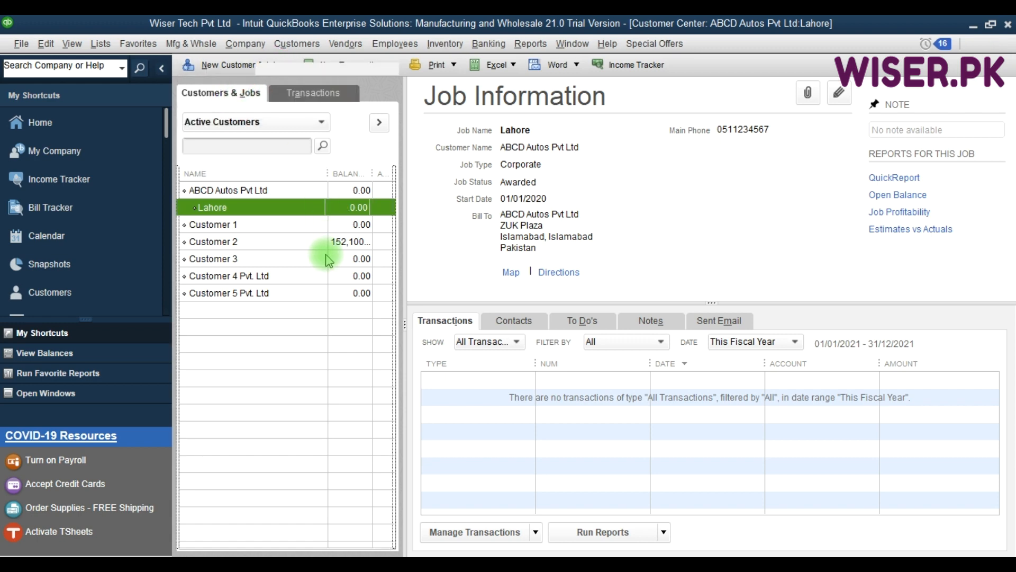
pyautogui.press('F9')
pyautogui.write('Karachi')
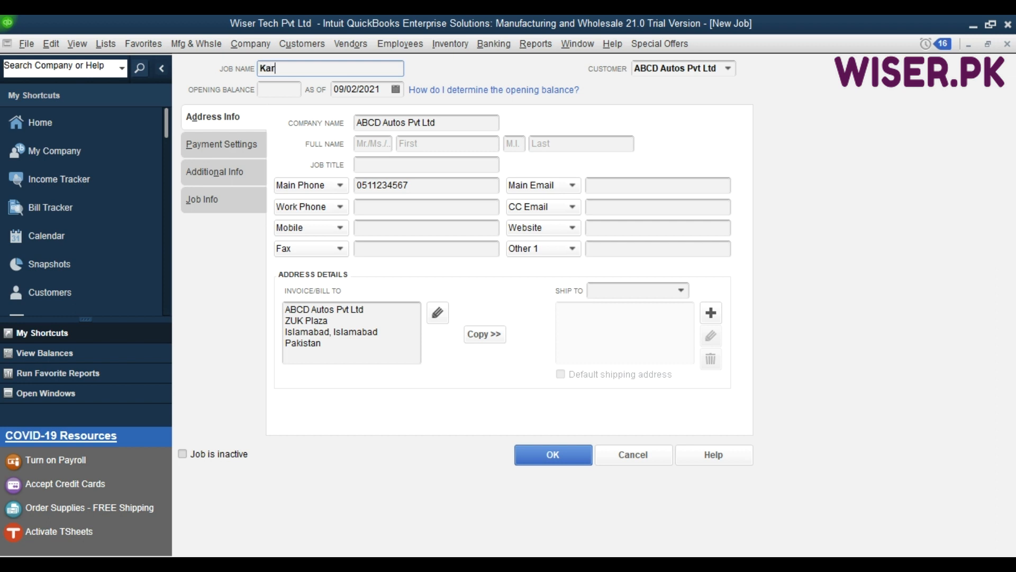
pyautogui.click(203, 206)
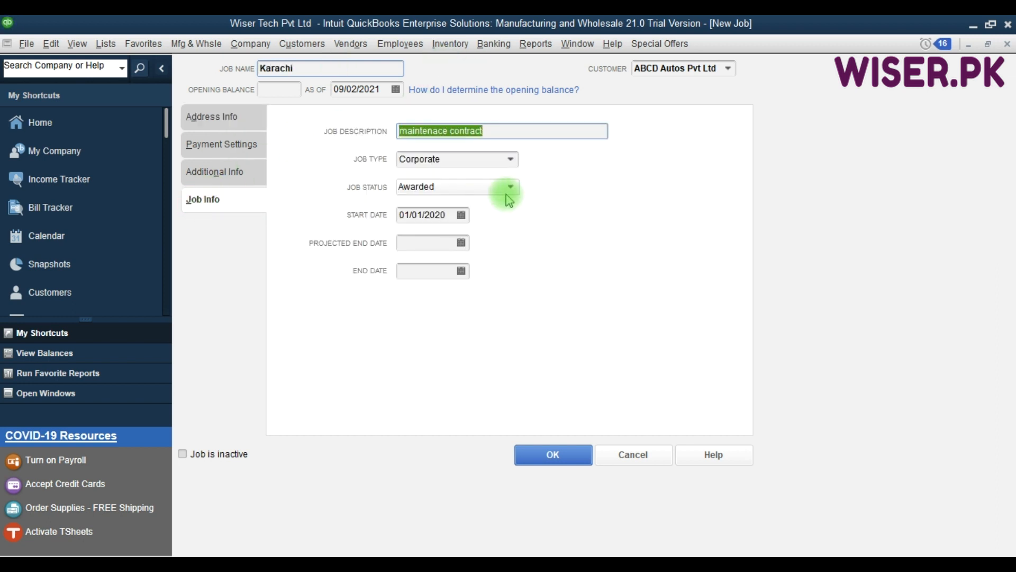
pyautogui.click(729, 69)
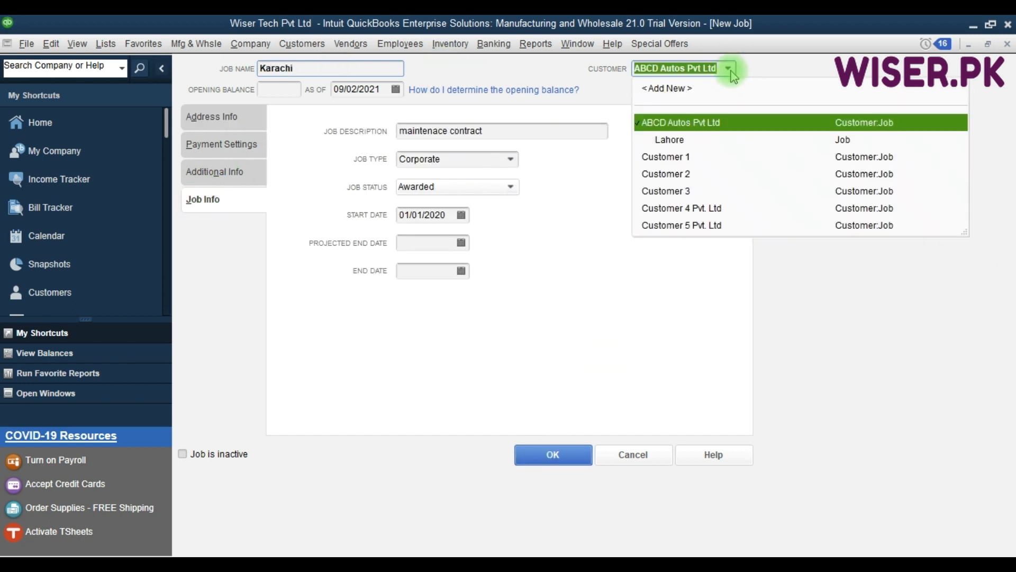
pyautogui.click(683, 120)
pyautogui.click(550, 454)
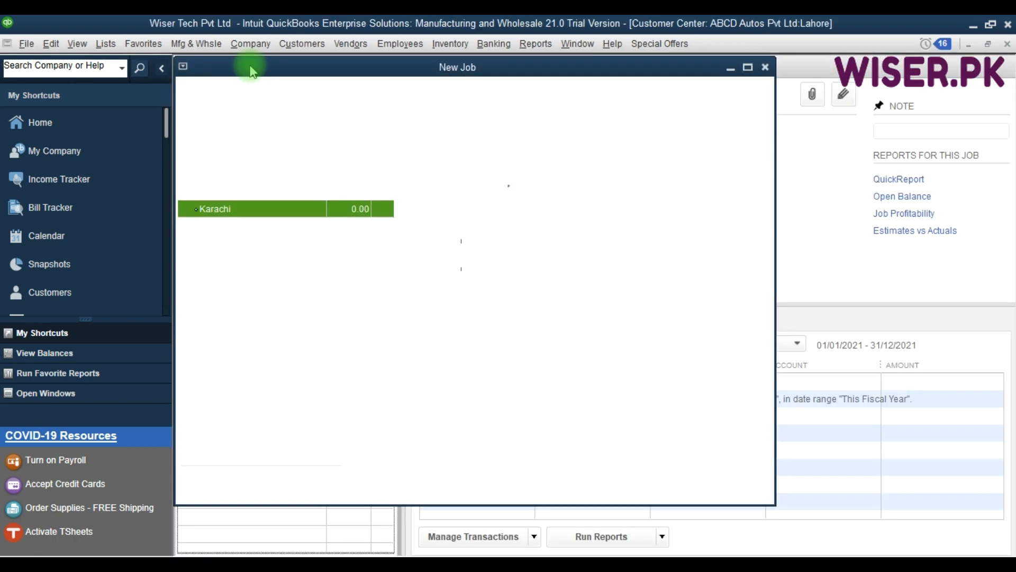
# - Add a Peshawar job under ABCD Autos Pvt Ltd
pyautogui.click(278, 64)
pyautogui.click(243, 101)
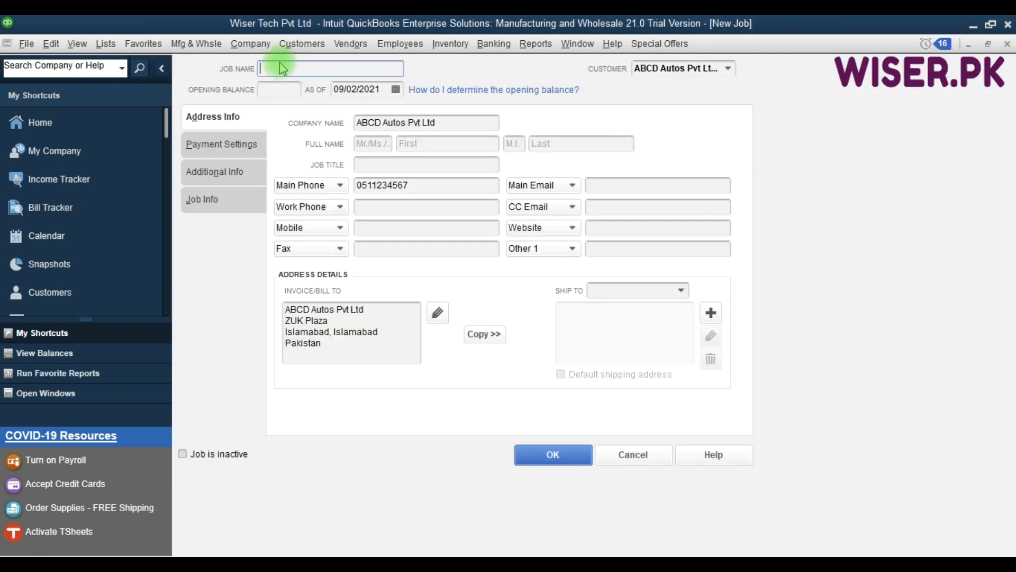
pyautogui.write('Peshawar')
pyautogui.click(556, 454)
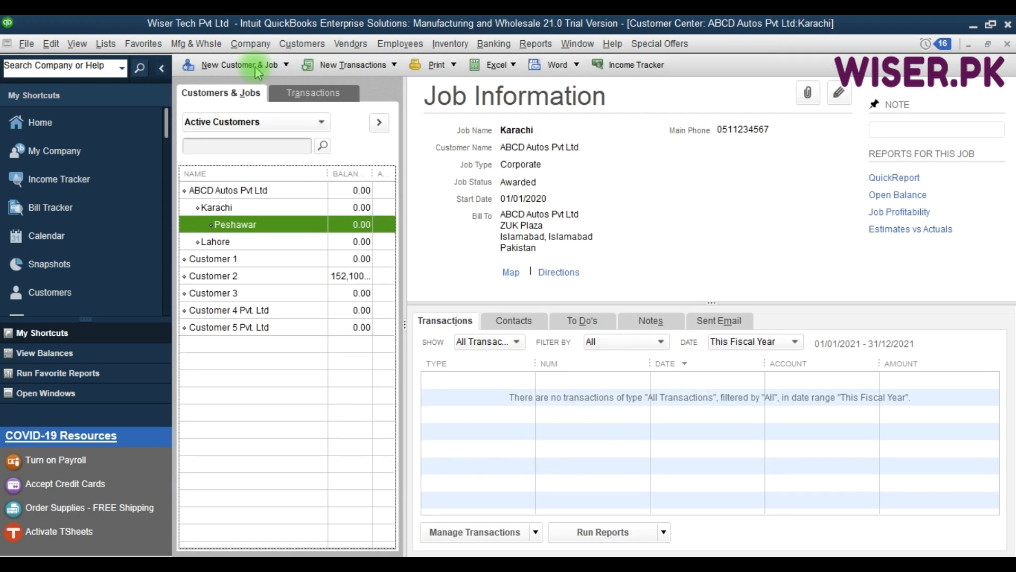
# - Add a Quetta job with ABCD Autos Pvt Ltd as its customer and save it
pyautogui.click(260, 67)
pyautogui.click(219, 102)
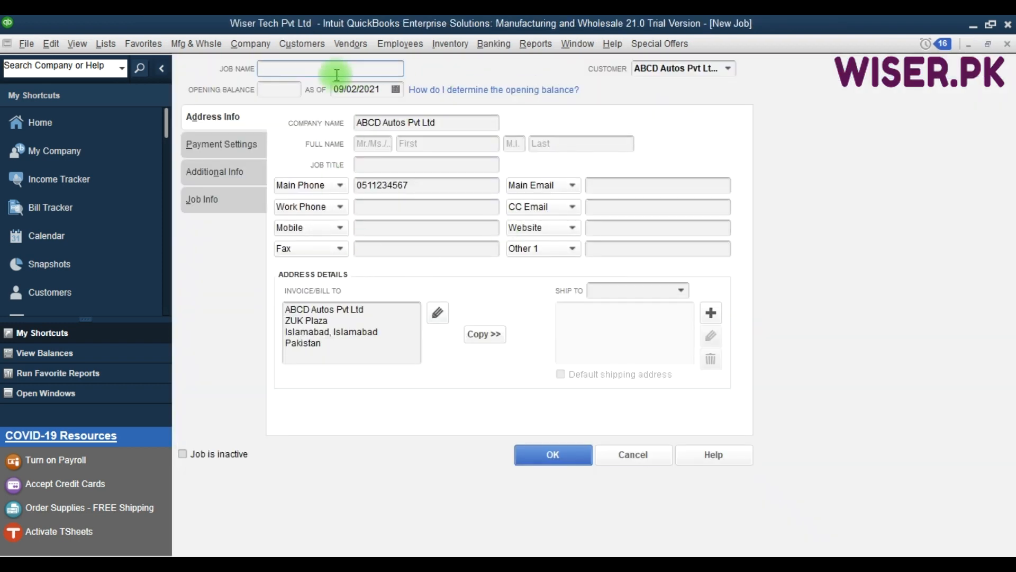
pyautogui.click(337, 74)
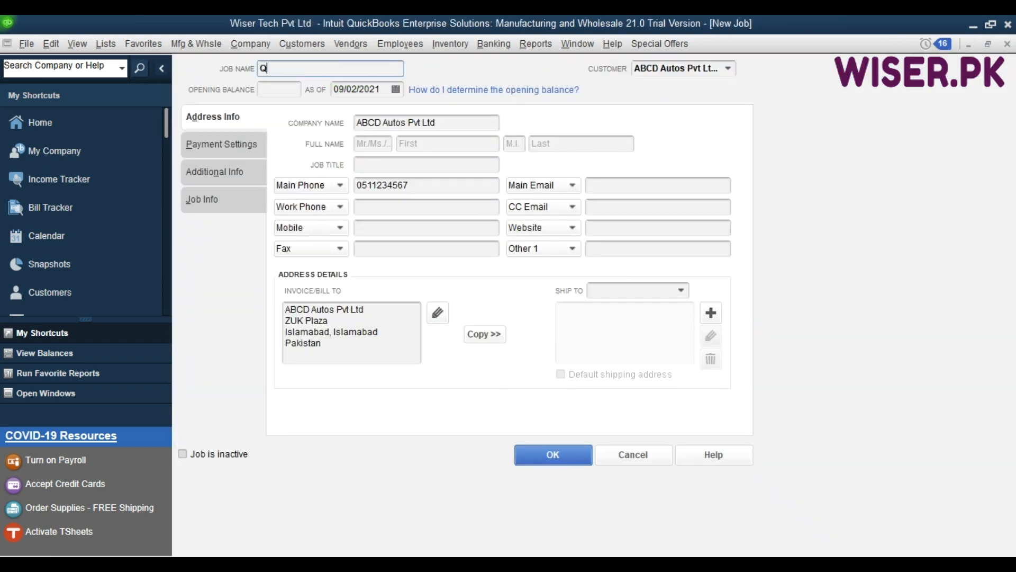
pyautogui.write('Quetta')
pyautogui.click(729, 69)
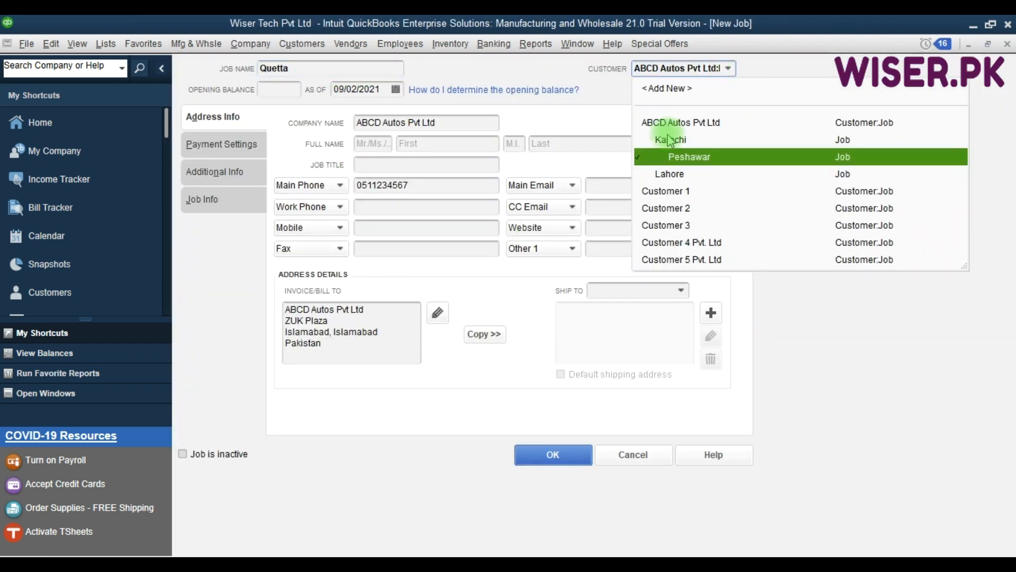
pyautogui.click(667, 122)
pyautogui.click(553, 454)
pyautogui.press('F9')
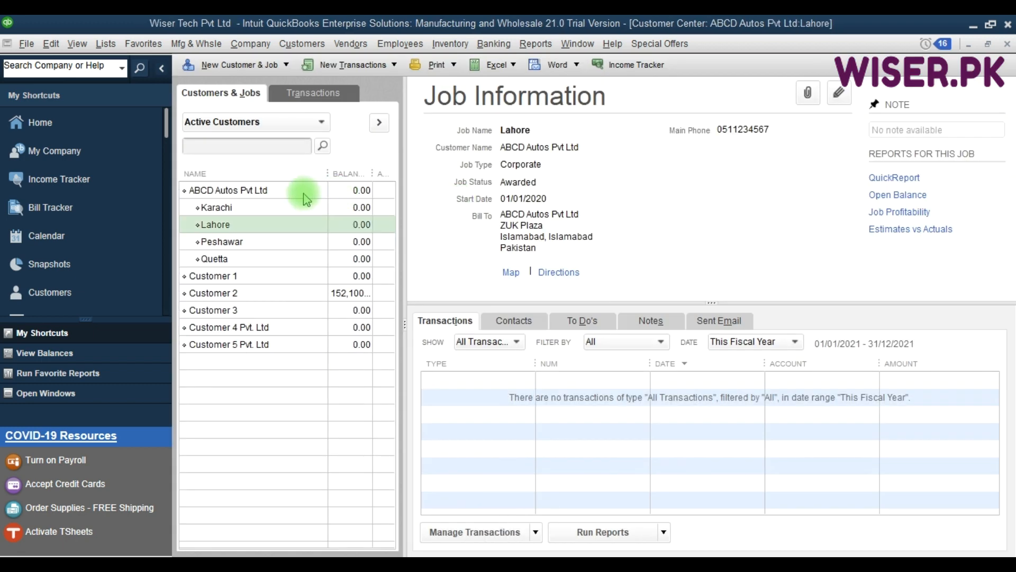
pyautogui.click(303, 193)
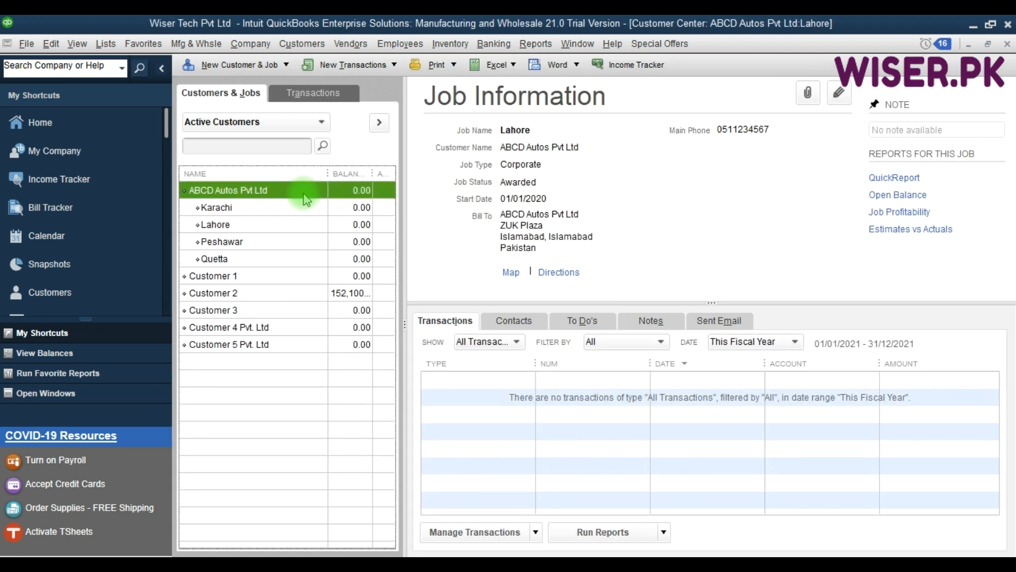
pyautogui.click(259, 208)
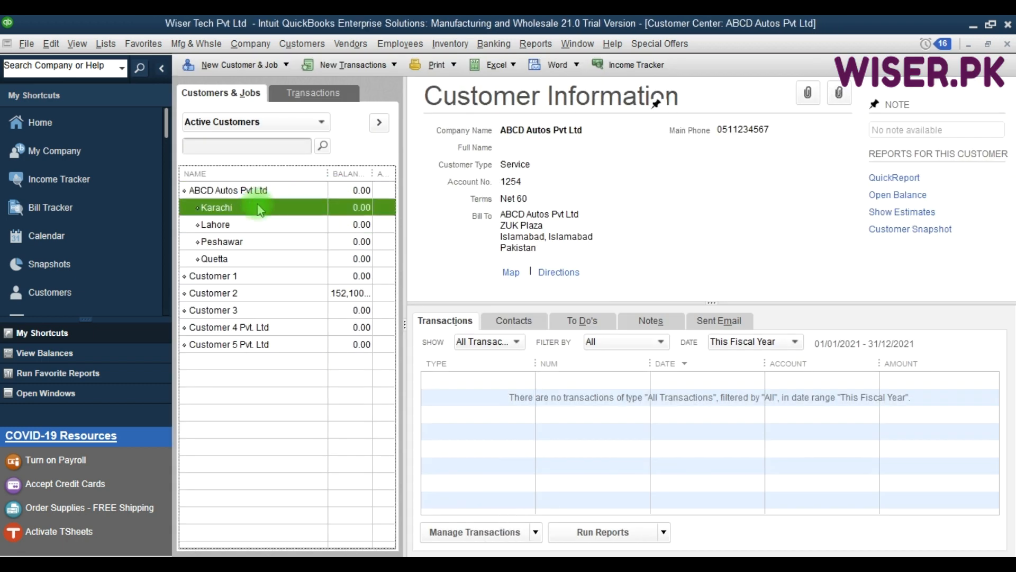
pyautogui.click(227, 226)
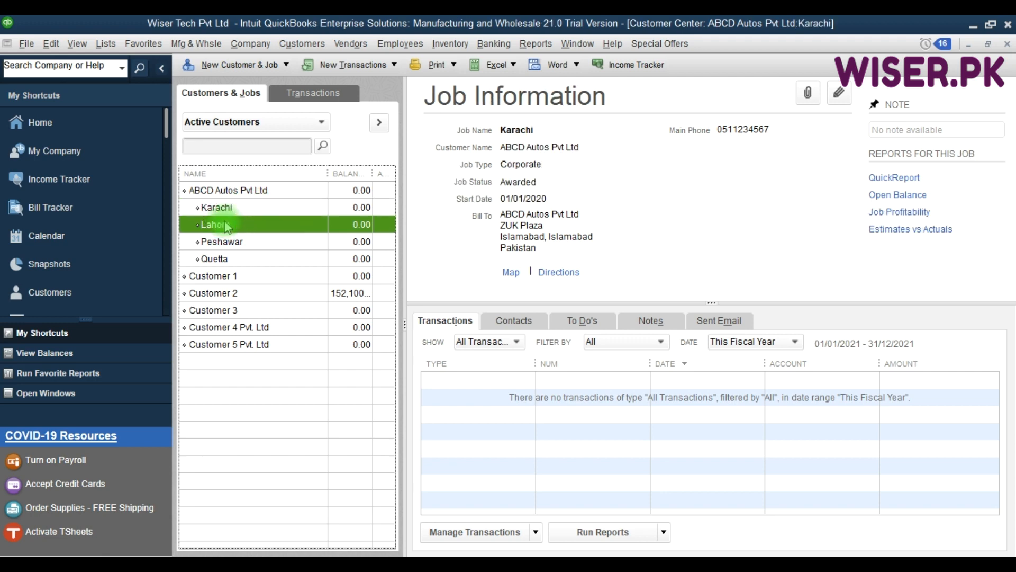
pyautogui.click(256, 208)
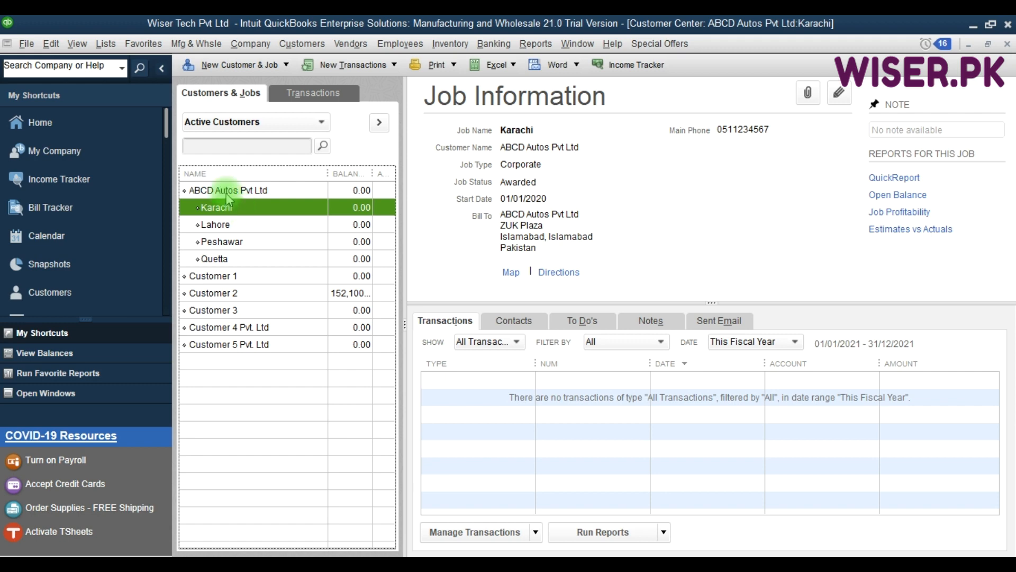
pyautogui.click(220, 191)
pyautogui.click(239, 210)
pyautogui.click(221, 190)
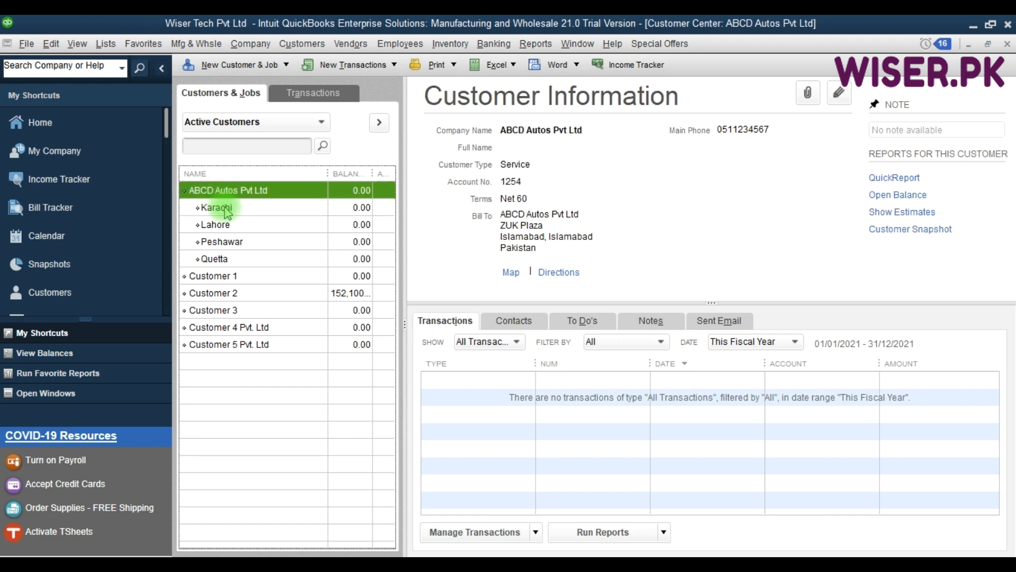
pyautogui.click(225, 209)
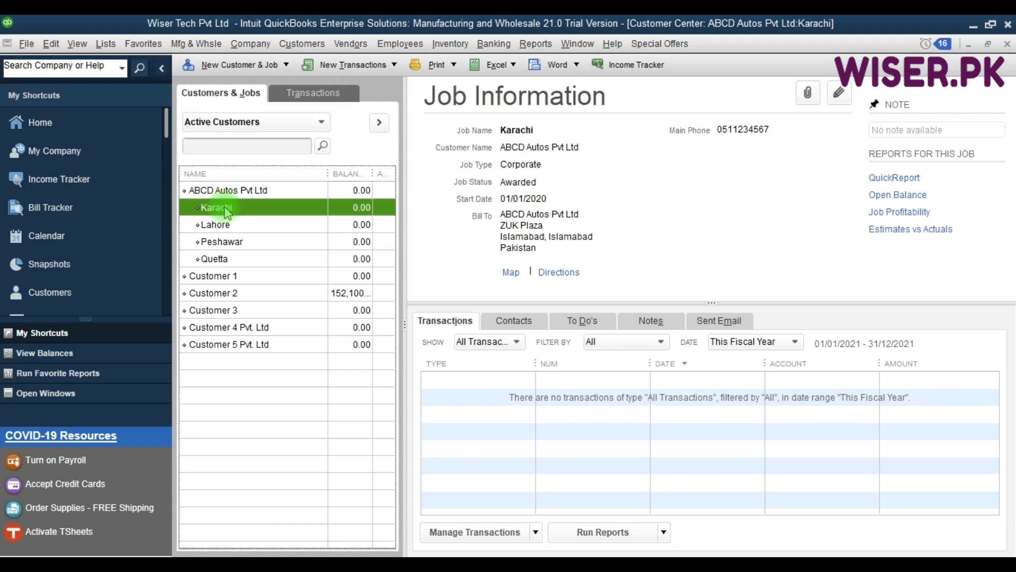
pyautogui.press('F9')
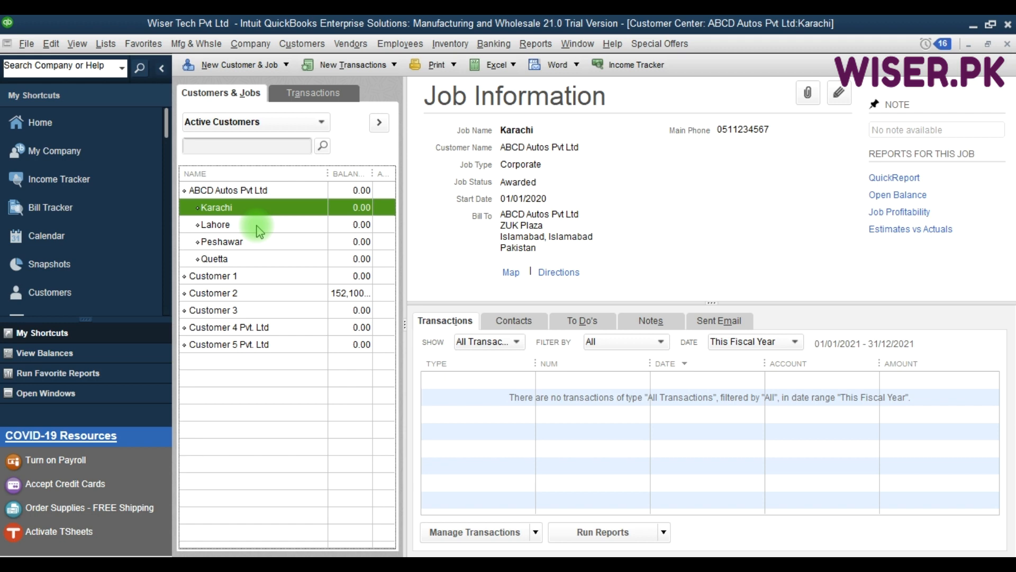
pyautogui.moveTo(594, 226); pyautogui.dragTo(595, 210)
pyautogui.press('F9')
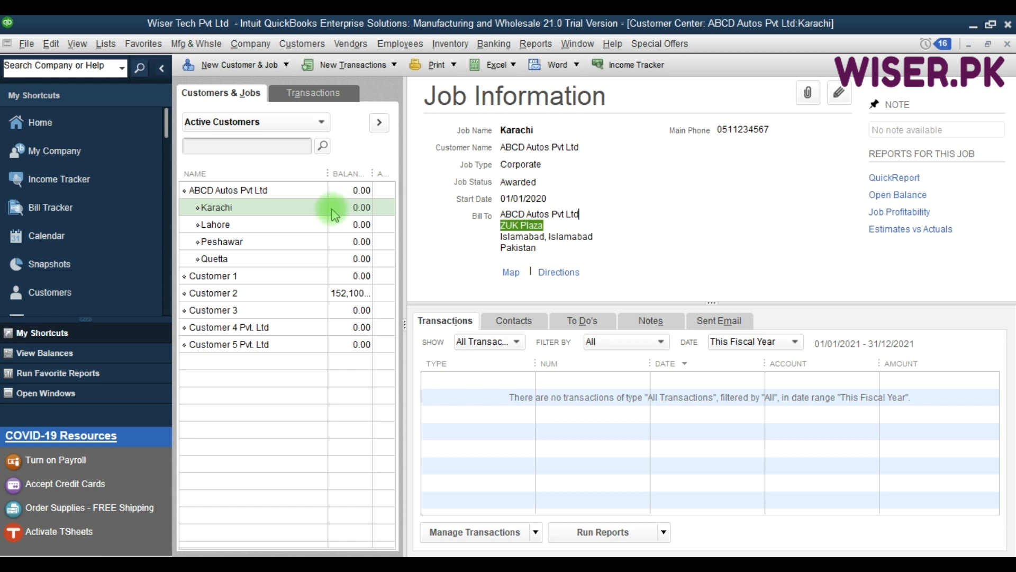
pyautogui.click(234, 191)
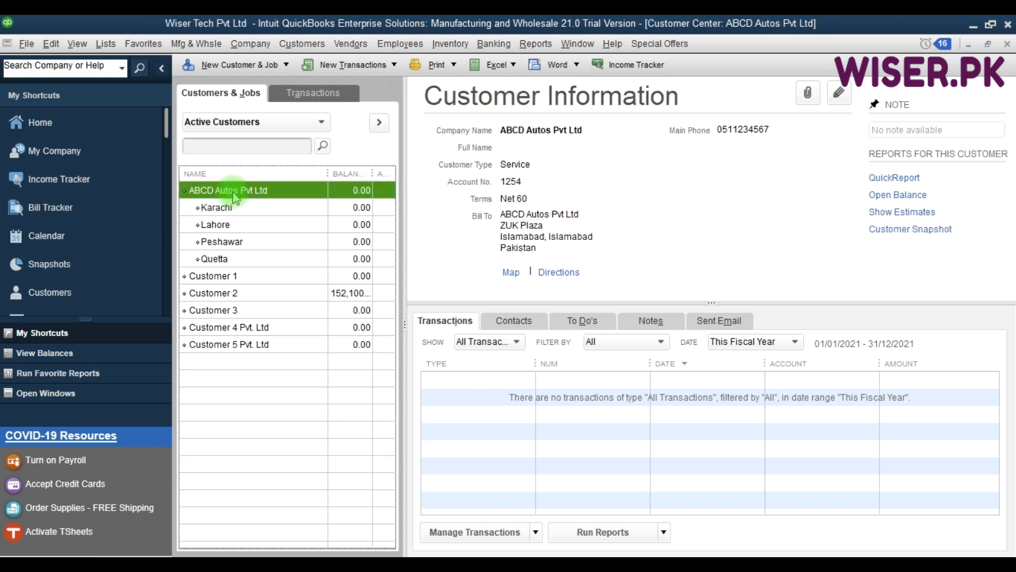
pyautogui.click(228, 211)
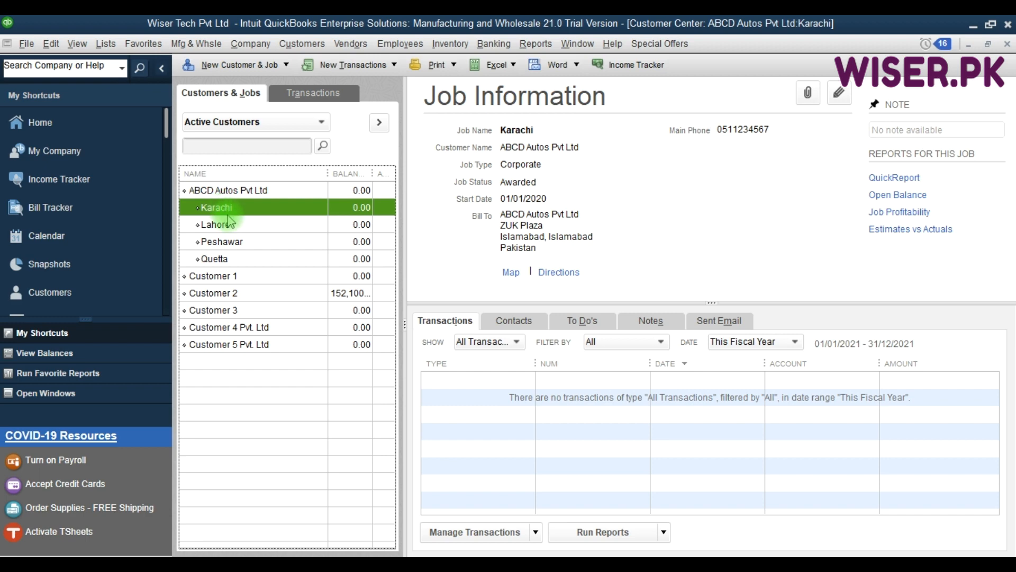
pyautogui.click(232, 227)
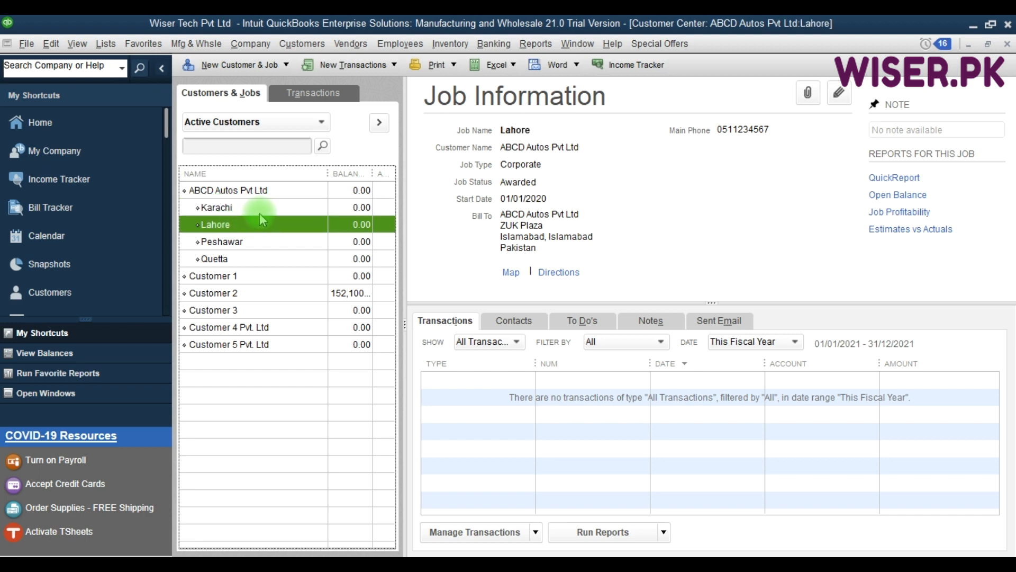